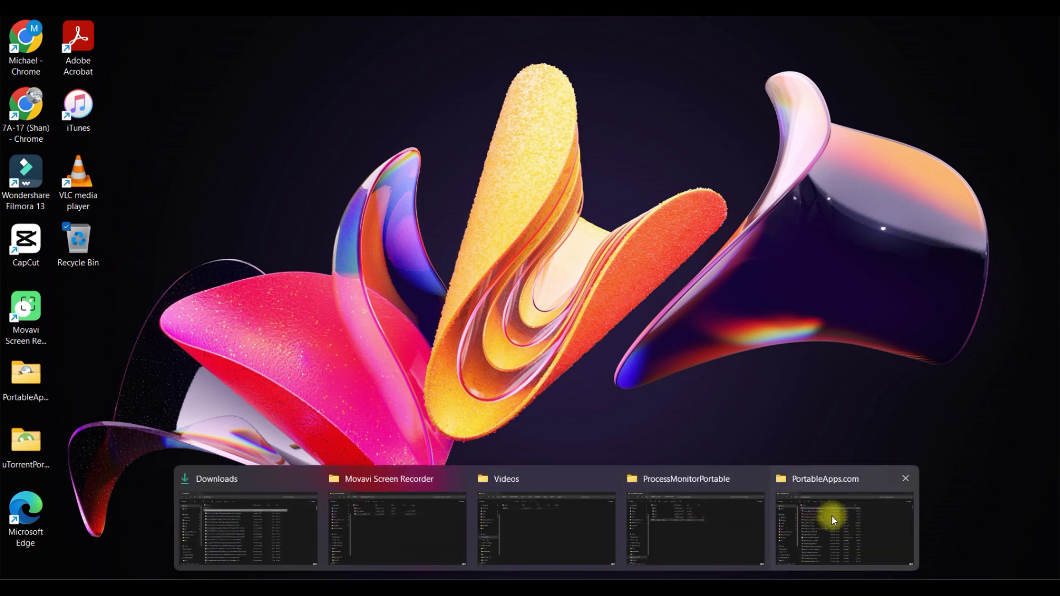
Run the ProcessExplorerPortable_17.05 installer from the PortableApps.com folder and choose English as the installer language
{"action": "left_click", "coordinate": [832, 515]}
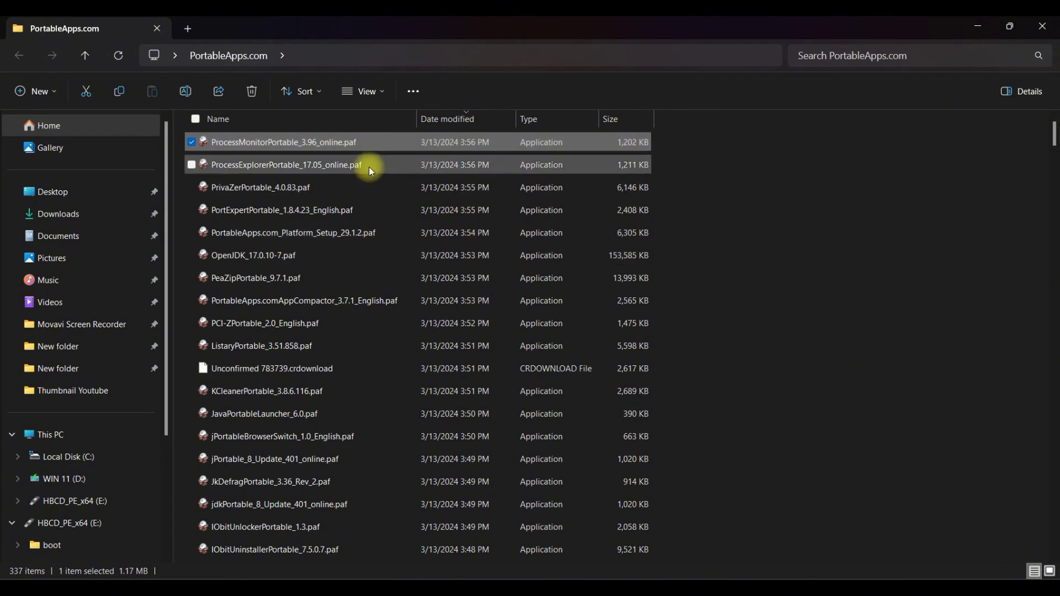
{"action": "left_click", "coordinate": [369, 167]}
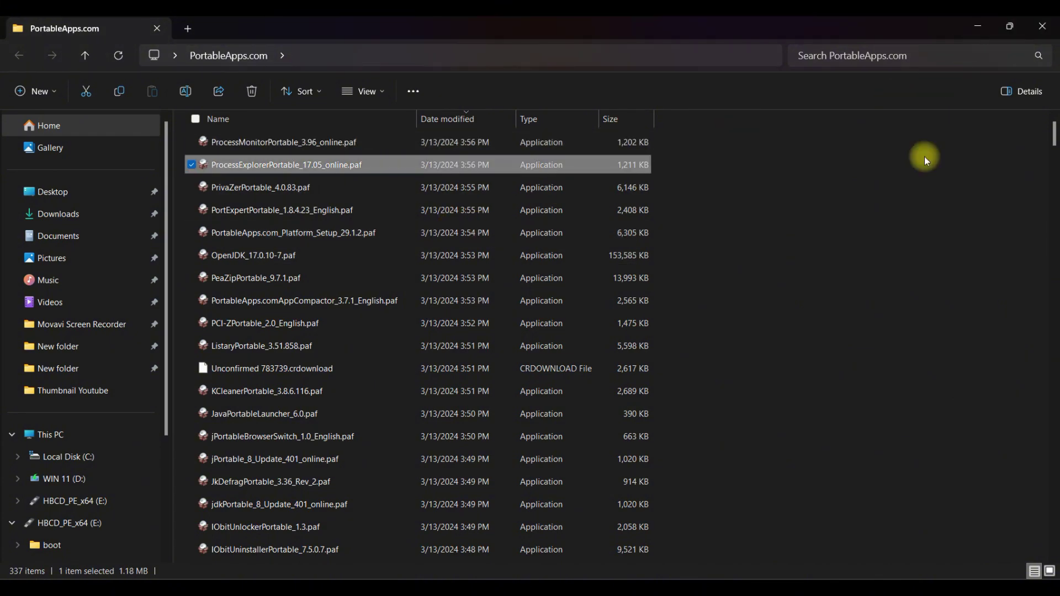
{"action": "left_click", "coordinate": [979, 25]}
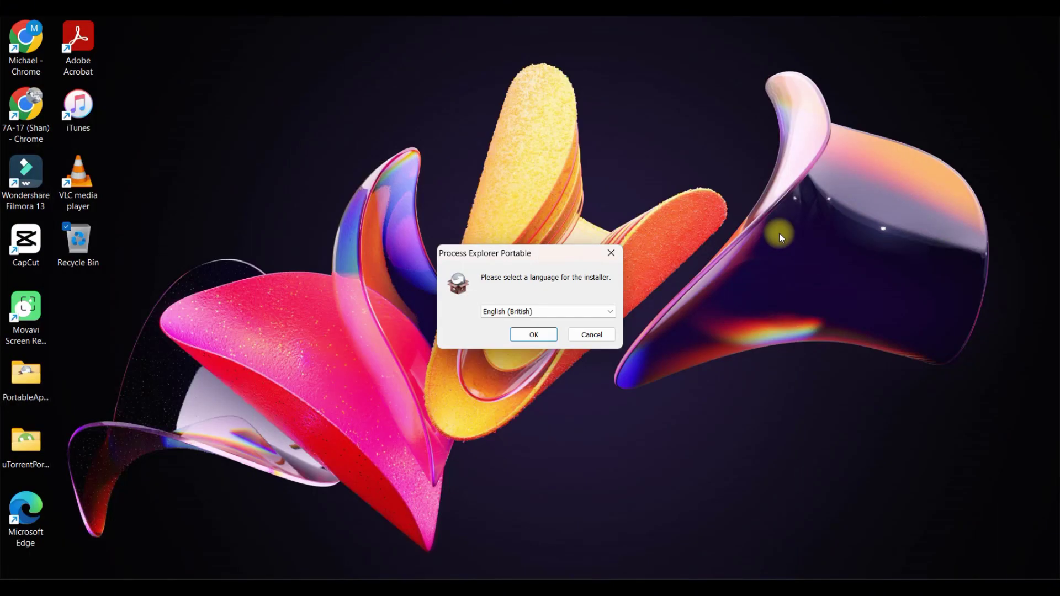
{"action": "left_click", "coordinate": [599, 313]}
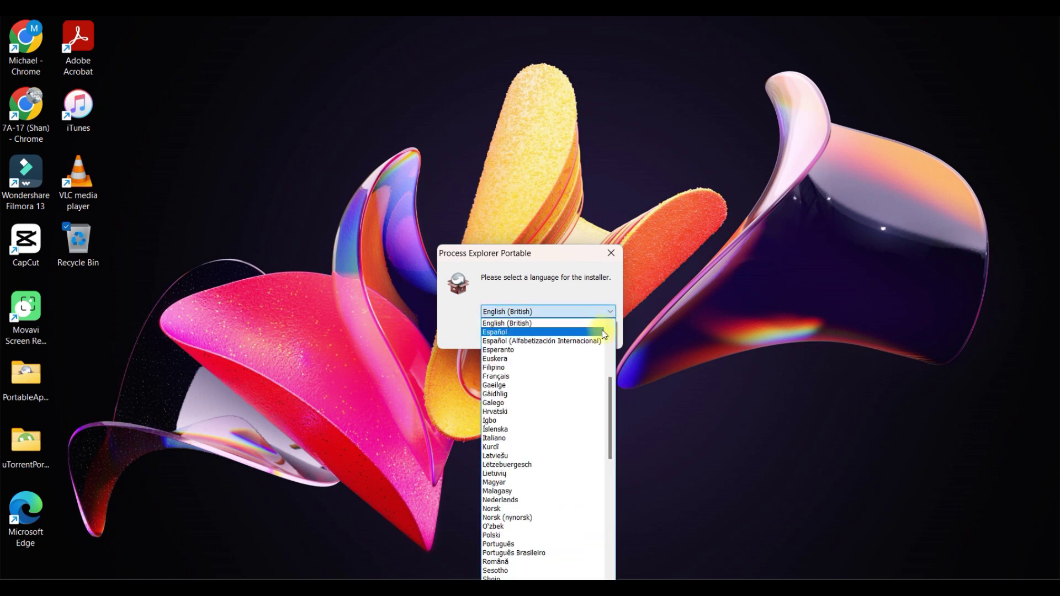
{"action": "scroll", "coordinate": [610, 323], "scroll_direction": "up", "scroll_amount": 2}
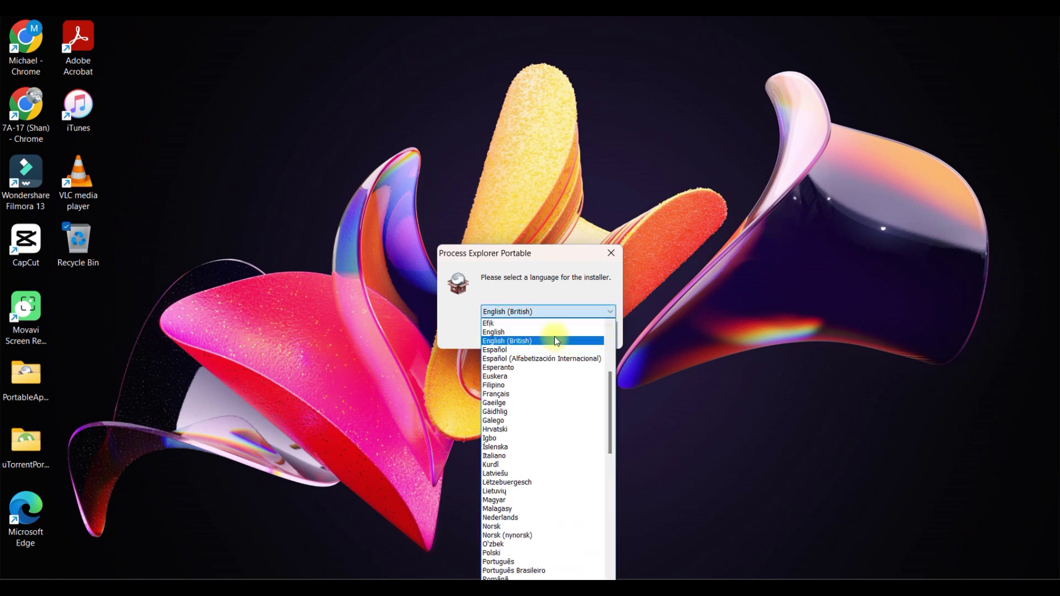
{"action": "left_click", "coordinate": [554, 332]}
{"action": "left_click", "coordinate": [545, 336]}
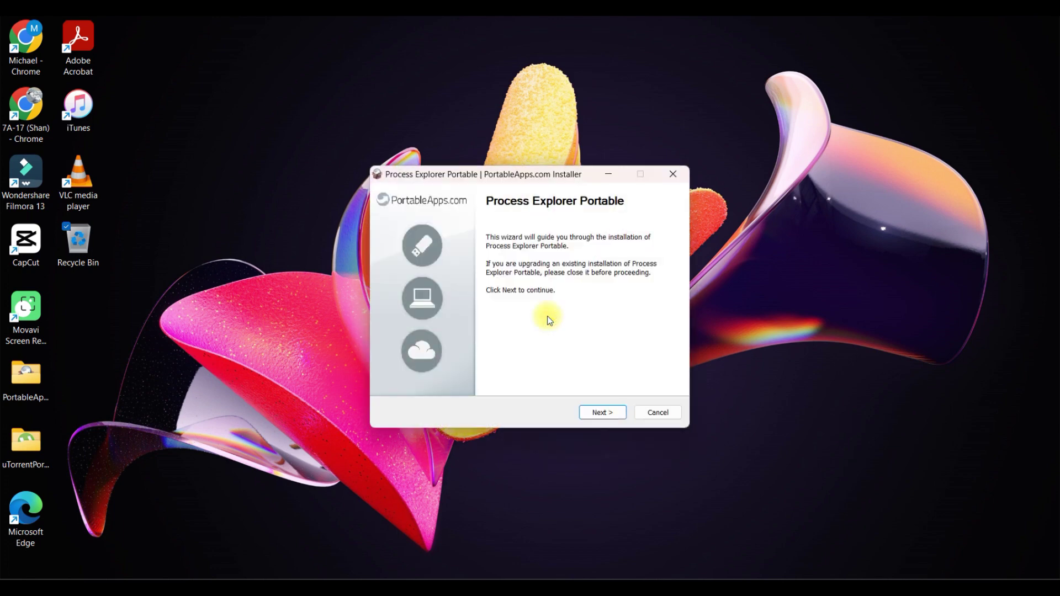
Accept the license, install Process Explorer Portable to the HBCD_PE_x64 (E:) drive, and close the wizard without running the program
{"action": "left_click", "coordinate": [606, 413]}
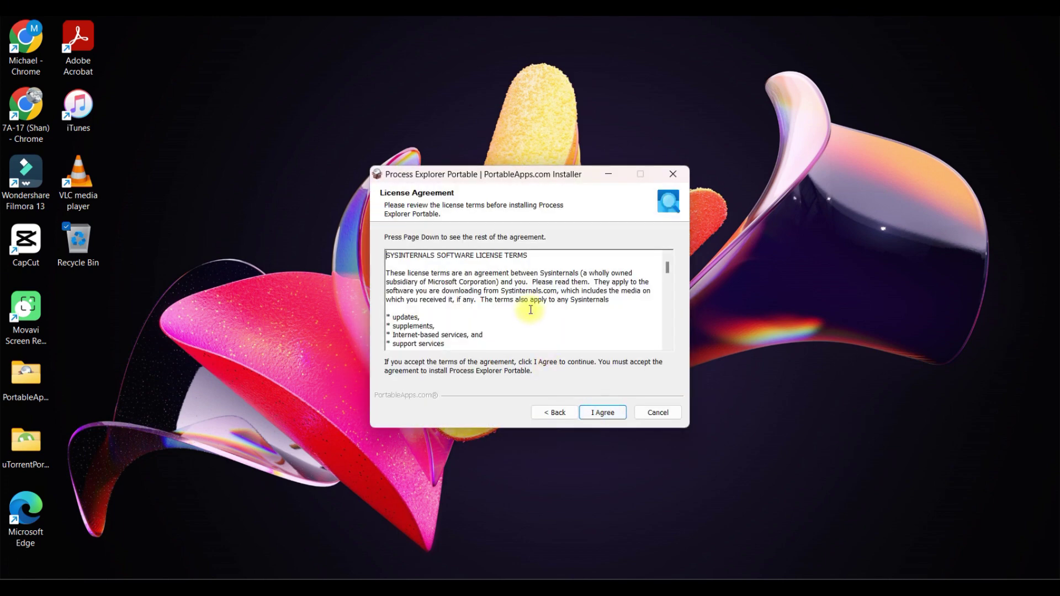
{"action": "left_click", "coordinate": [602, 413]}
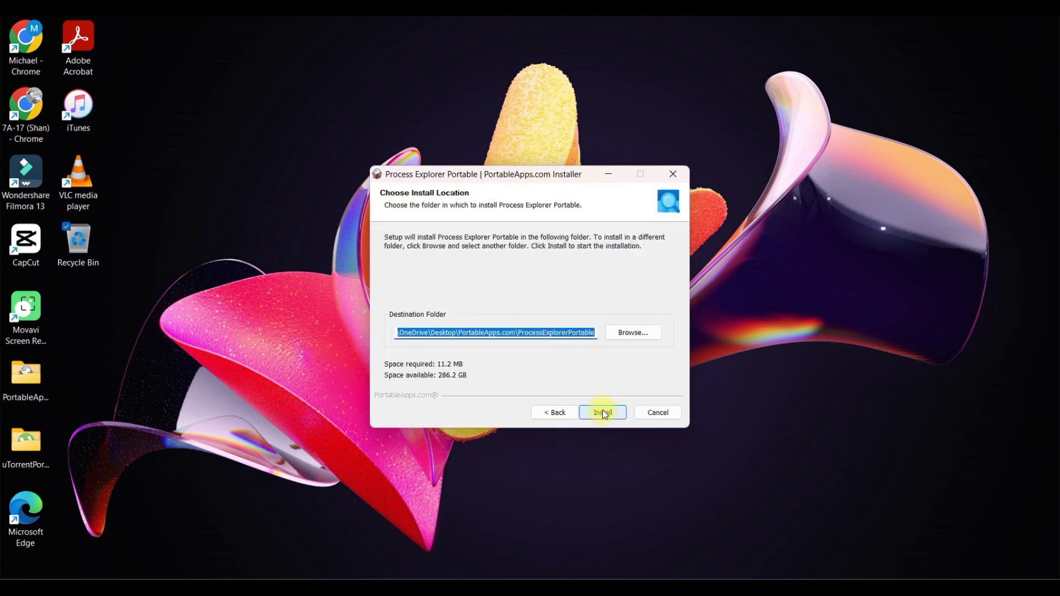
{"action": "left_click", "coordinate": [623, 338]}
{"action": "scroll", "coordinate": [622, 338], "scroll_direction": "down", "scroll_amount": 2}
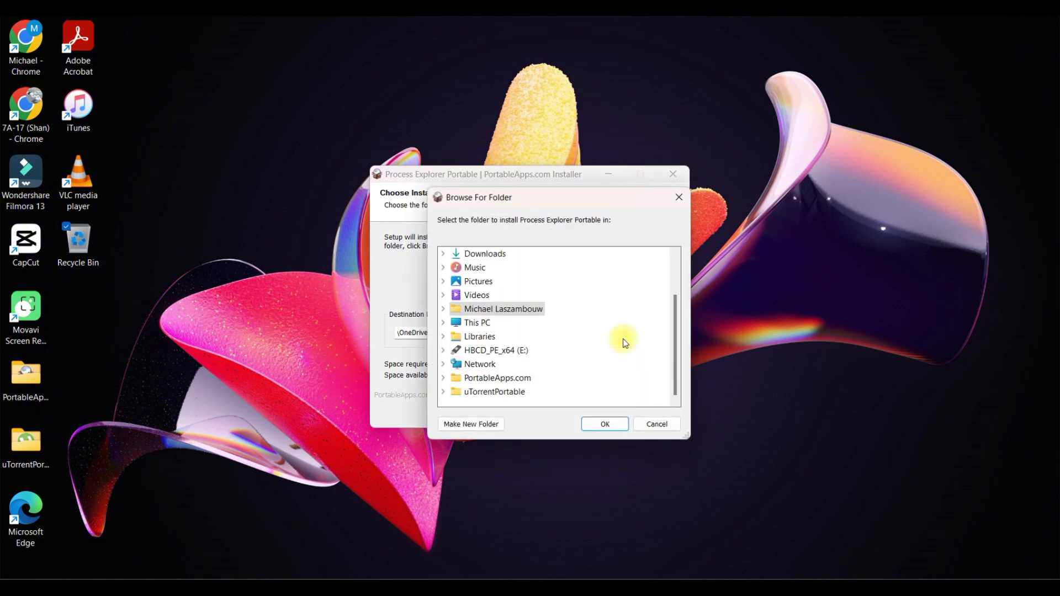
{"action": "double_click", "coordinate": [506, 352]}
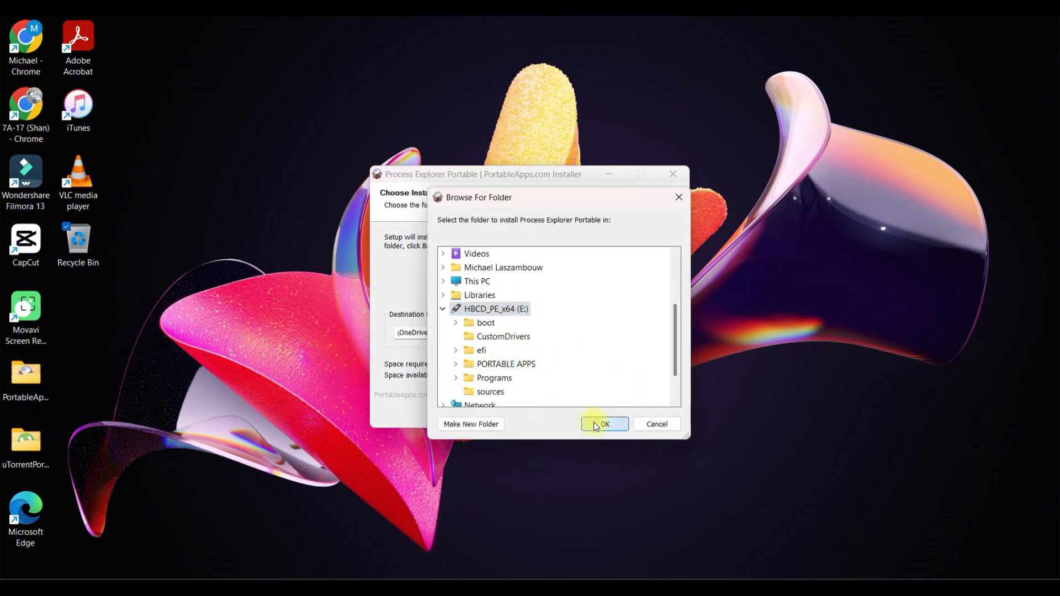
{"action": "left_click", "coordinate": [594, 424]}
{"action": "left_click", "coordinate": [601, 413]}
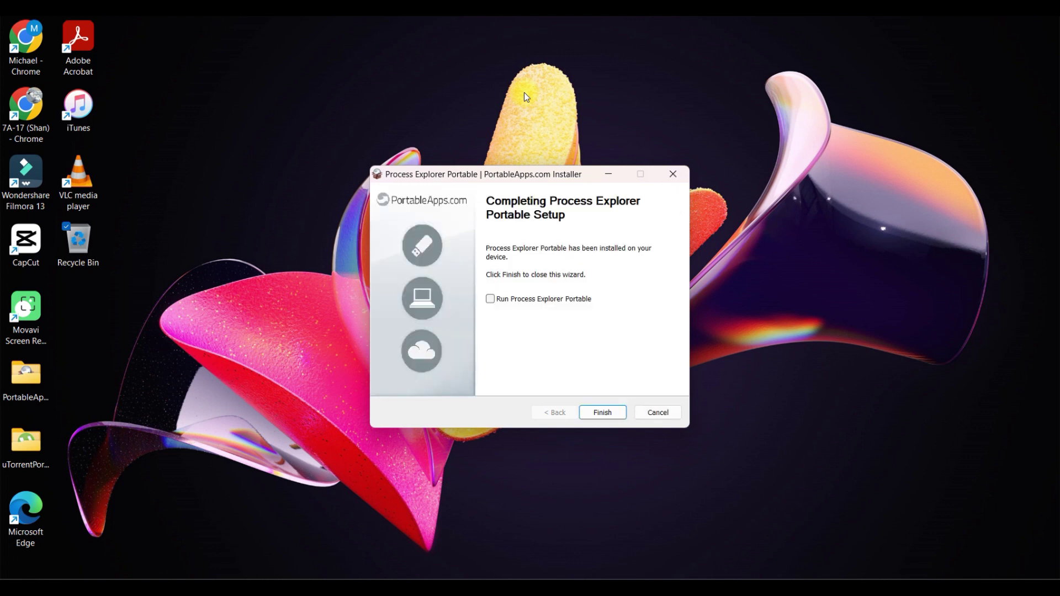
{"action": "left_click", "coordinate": [600, 415]}
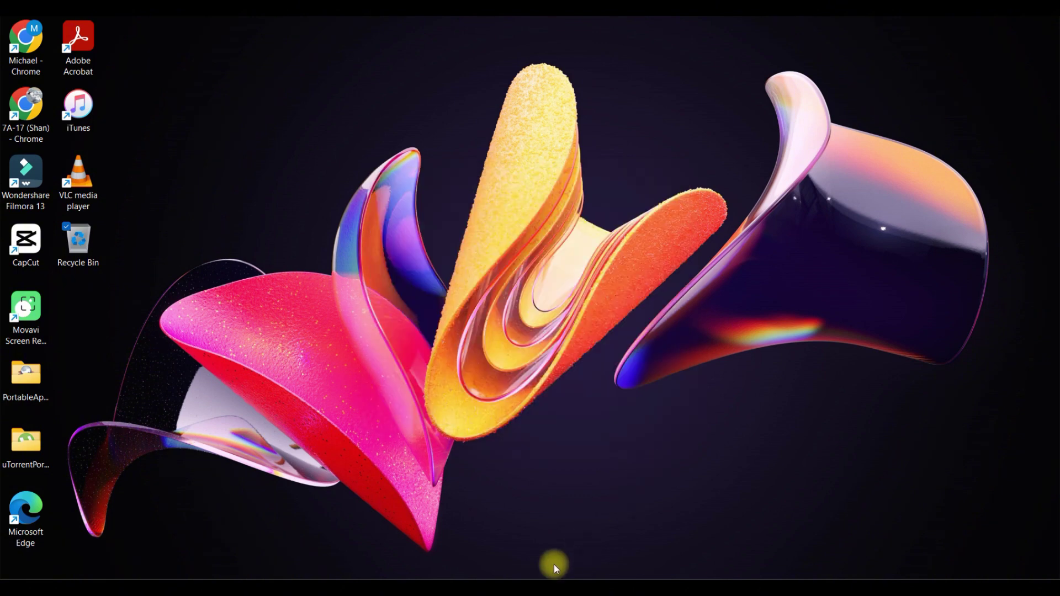
Move the ProcessExplorerPortable folder from the root of the E: drive into the PORTABLE APPS folder
{"action": "mouse_move", "coordinate": [552, 586]}
{"action": "left_click", "coordinate": [674, 514]}
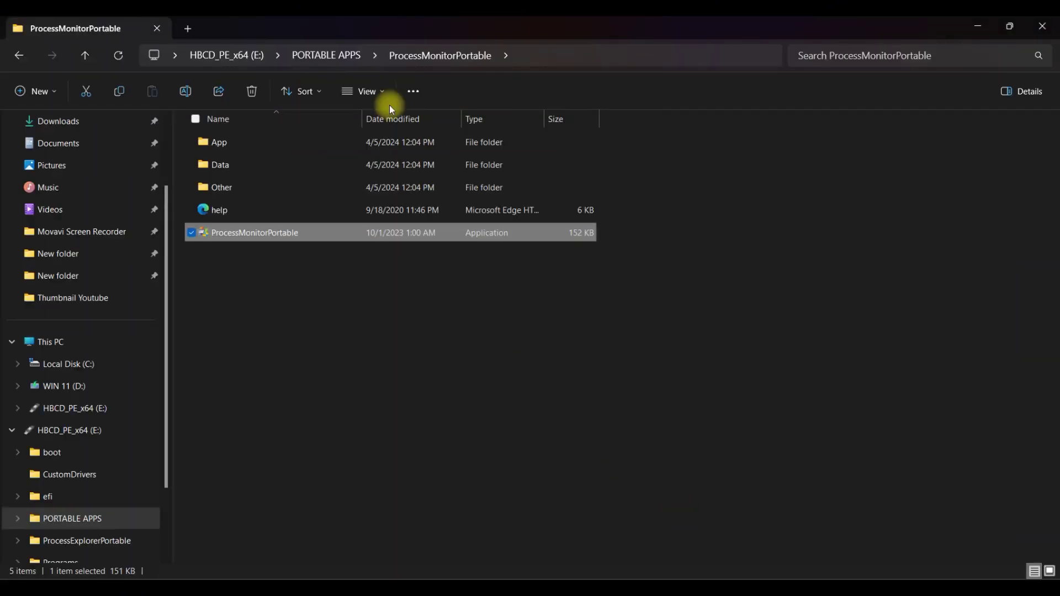
{"action": "left_click", "coordinate": [347, 57]}
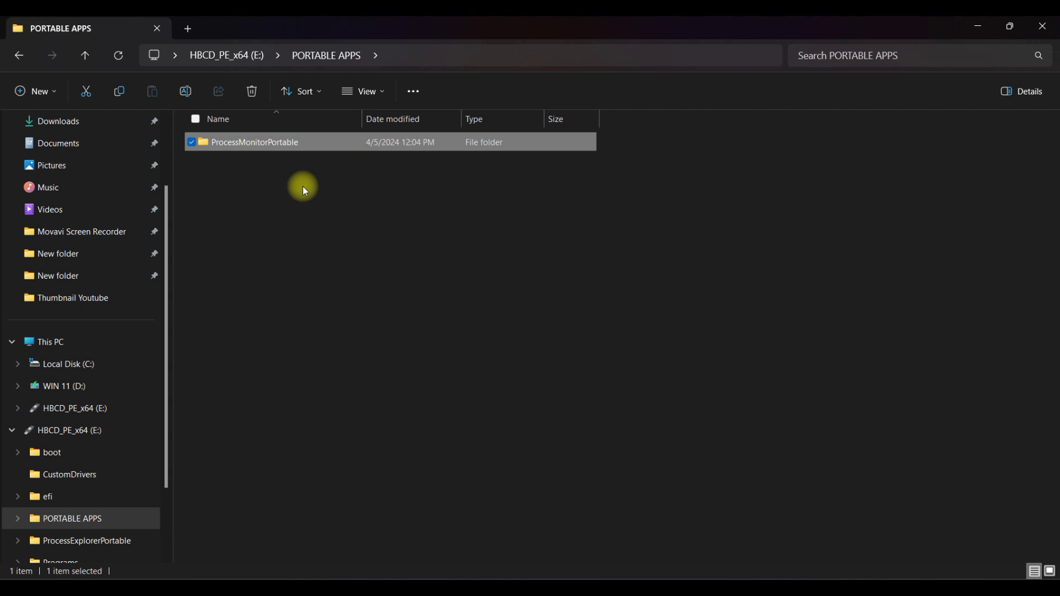
{"action": "left_click", "coordinate": [243, 54]}
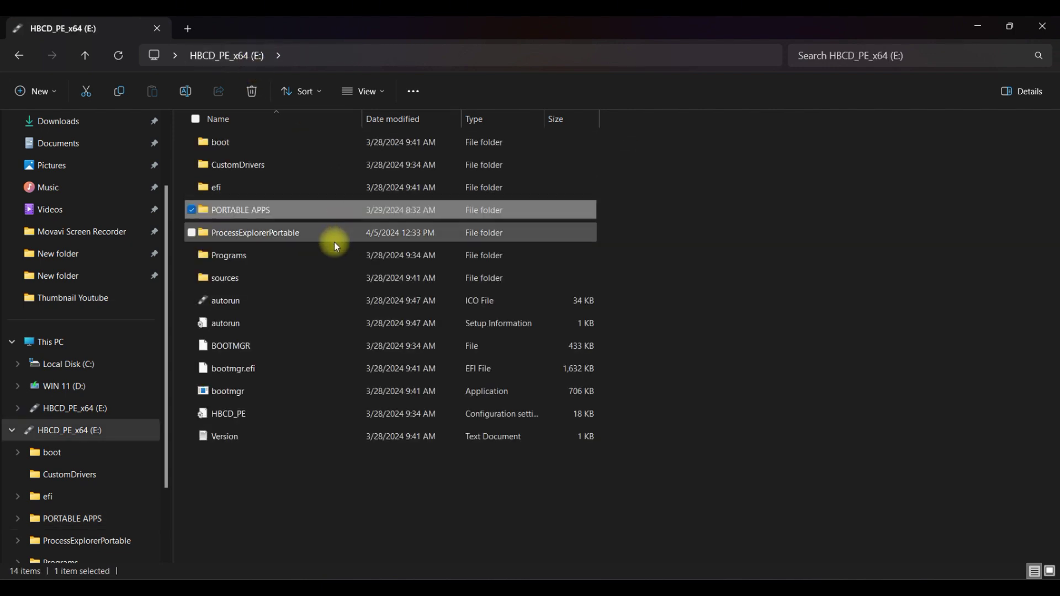
{"action": "left_click_drag", "start_coordinate": [297, 236], "coordinate": [297, 214]}
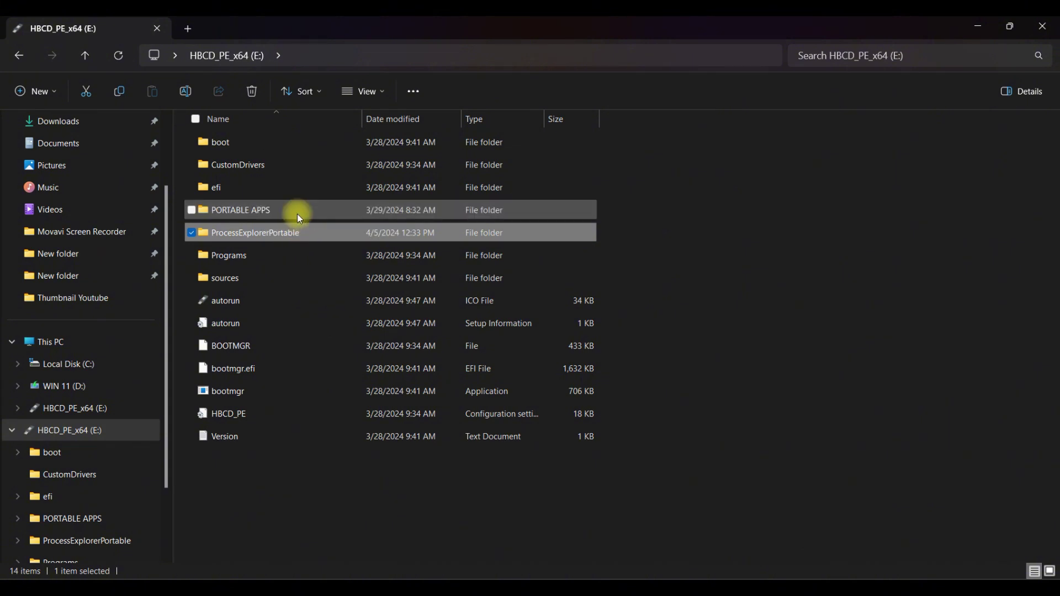
Launch the ProcessExplorerPortable application from its folder inside PORTABLE APPS
{"action": "double_click", "coordinate": [297, 214]}
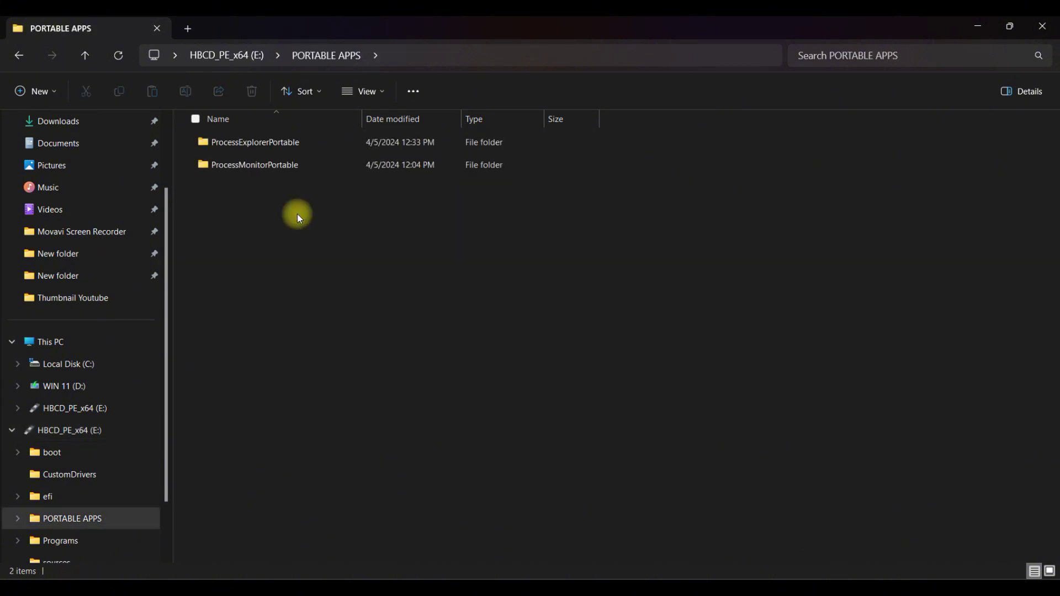
{"action": "left_click", "coordinate": [276, 145]}
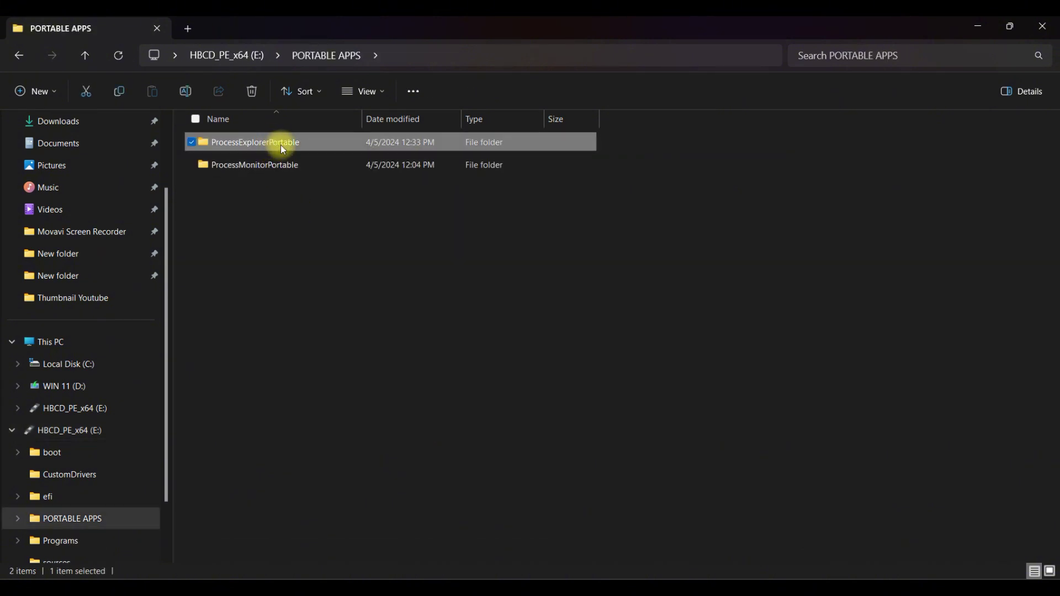
{"action": "double_click", "coordinate": [284, 146]}
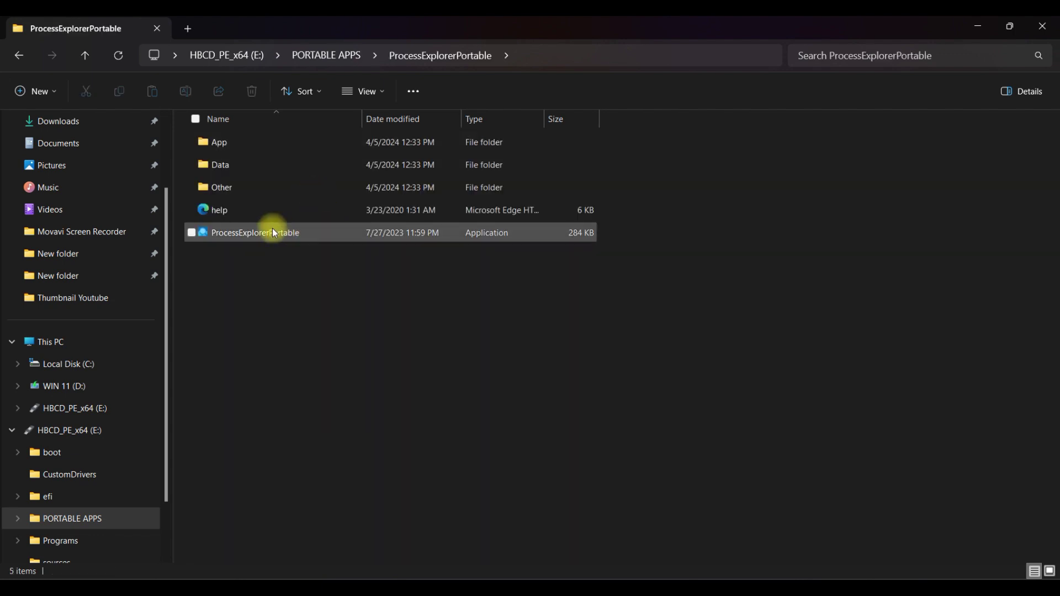
{"action": "double_click", "coordinate": [378, 233]}
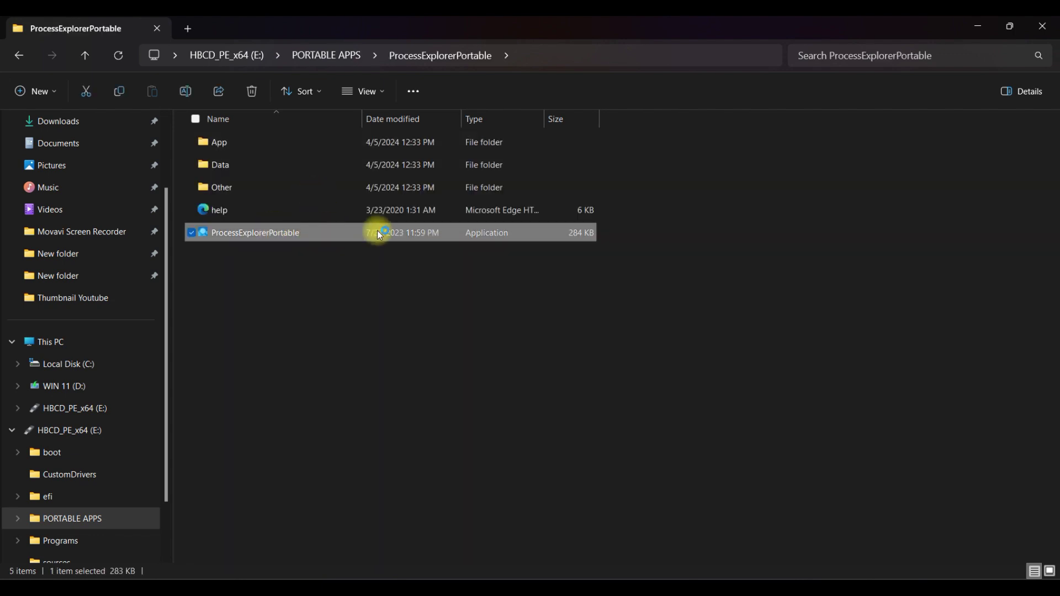
Bring up Process Explorer, maximize its window, and widen the Process and CPU columns
{"action": "left_click", "coordinate": [978, 24]}
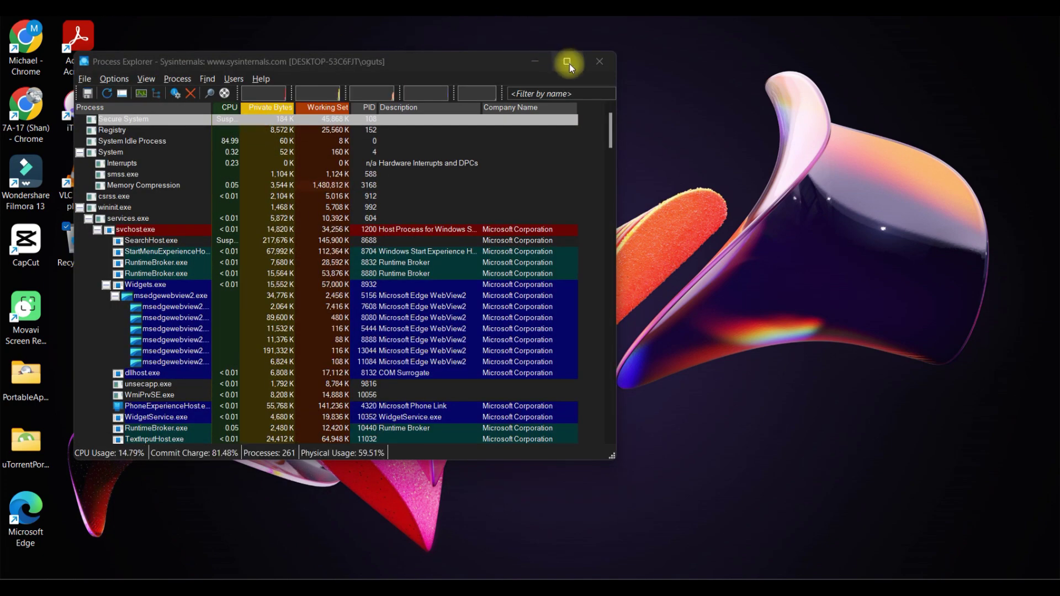
{"action": "left_click", "coordinate": [567, 62]}
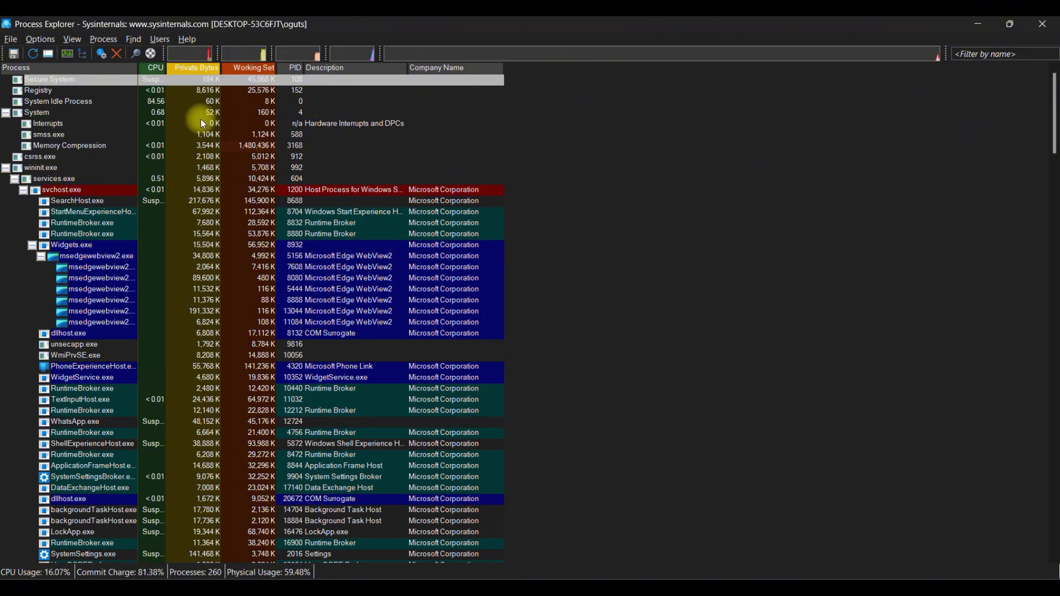
{"action": "left_click_drag", "start_coordinate": [167, 67], "coordinate": [141, 83]}
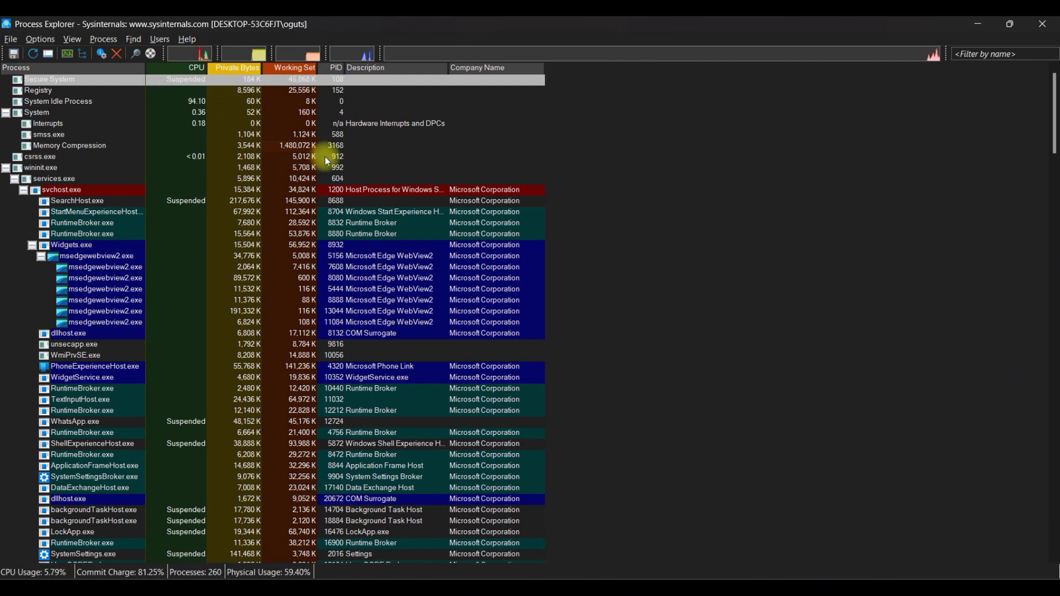
View the version information about Process Explorer and dismiss it
{"action": "left_click", "coordinate": [188, 39]}
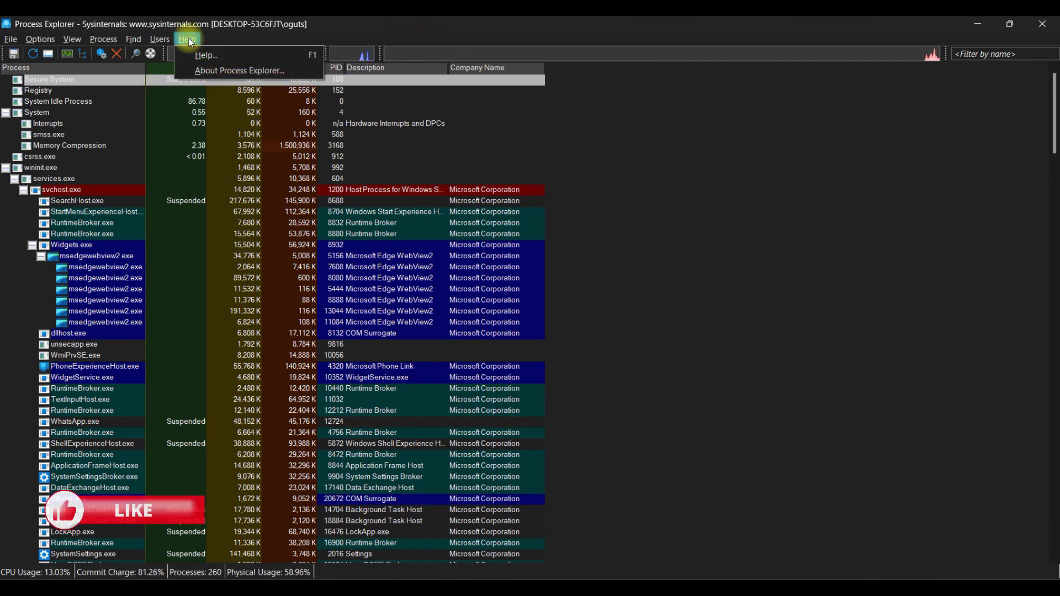
{"action": "left_click", "coordinate": [206, 70]}
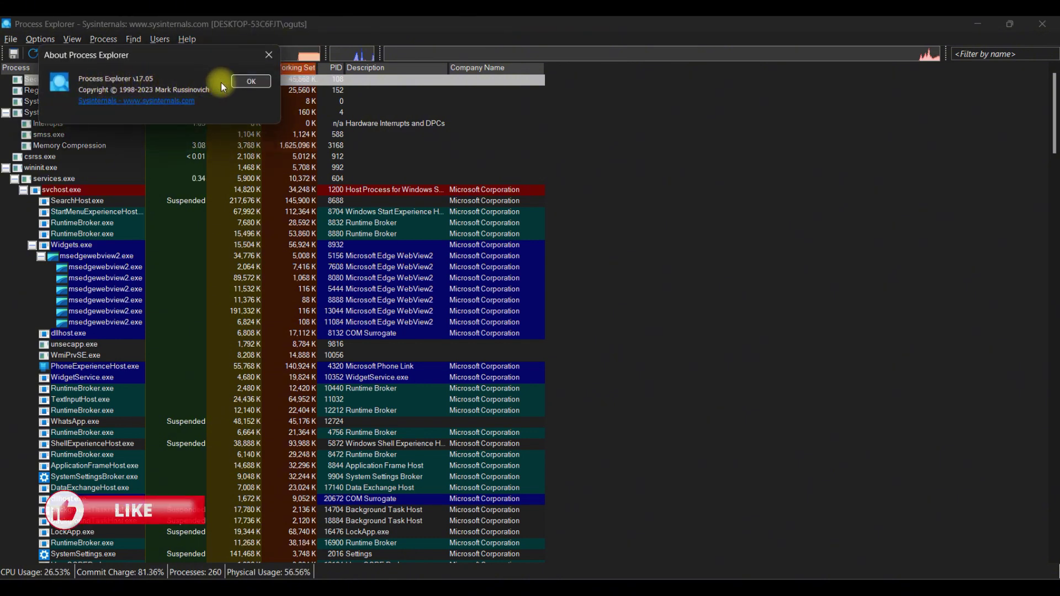
{"action": "left_click", "coordinate": [250, 82]}
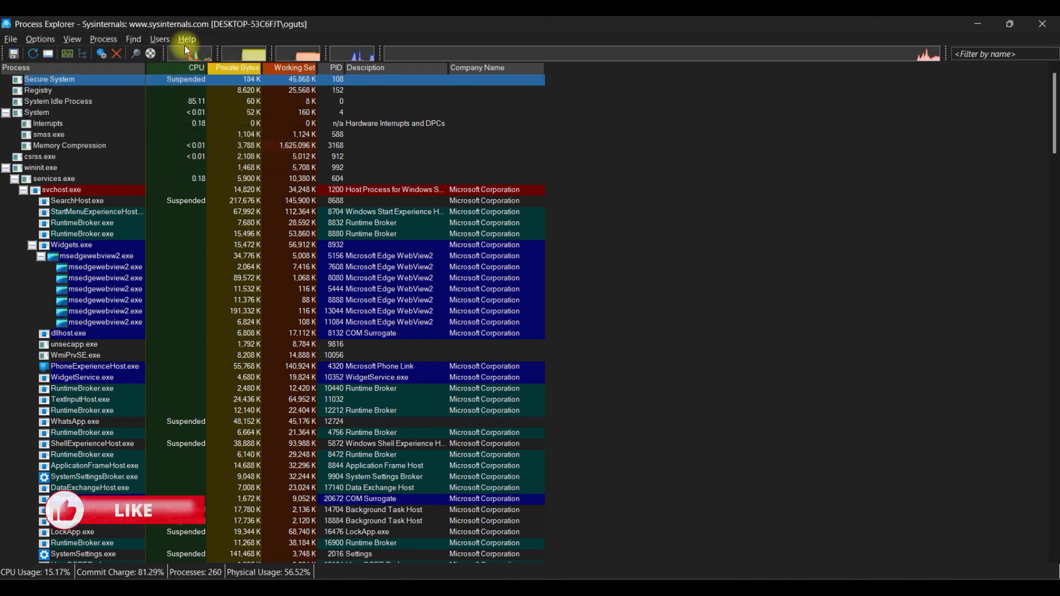
Open the online help for Process Explorer, read through the Microsoft Learn article, and return to Process Explorer
{"action": "left_click", "coordinate": [185, 39]}
{"action": "left_click", "coordinate": [205, 55]}
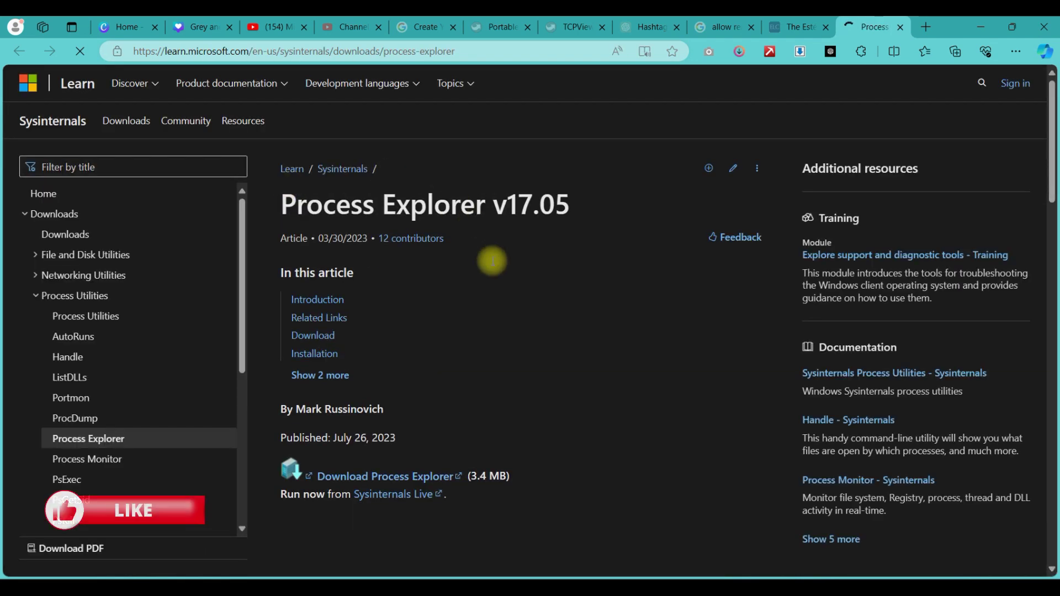
{"action": "left_click_drag", "start_coordinate": [572, 206], "coordinate": [274, 205]}
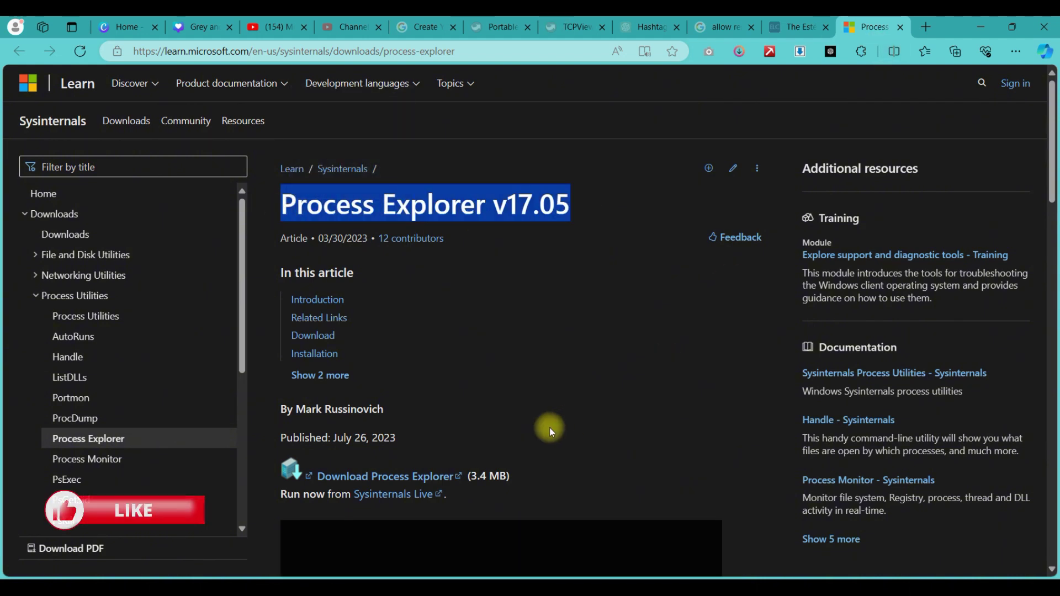
{"action": "scroll", "coordinate": [549, 427], "scroll_direction": "down", "scroll_amount": 5}
{"action": "scroll", "coordinate": [550, 432], "scroll_direction": "down", "scroll_amount": 6}
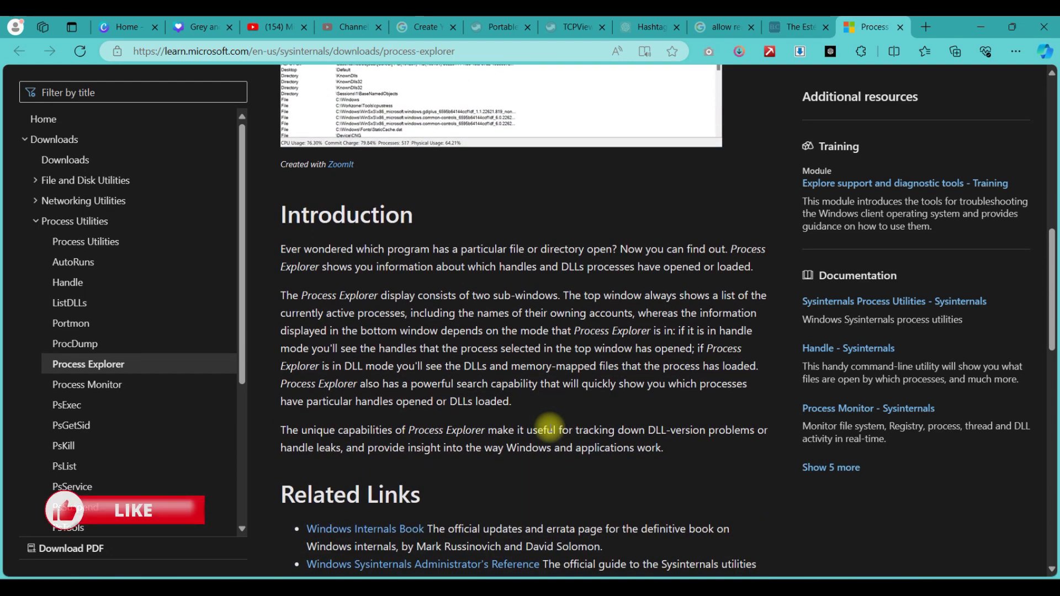
{"action": "scroll", "coordinate": [548, 429], "scroll_direction": "down", "scroll_amount": 6}
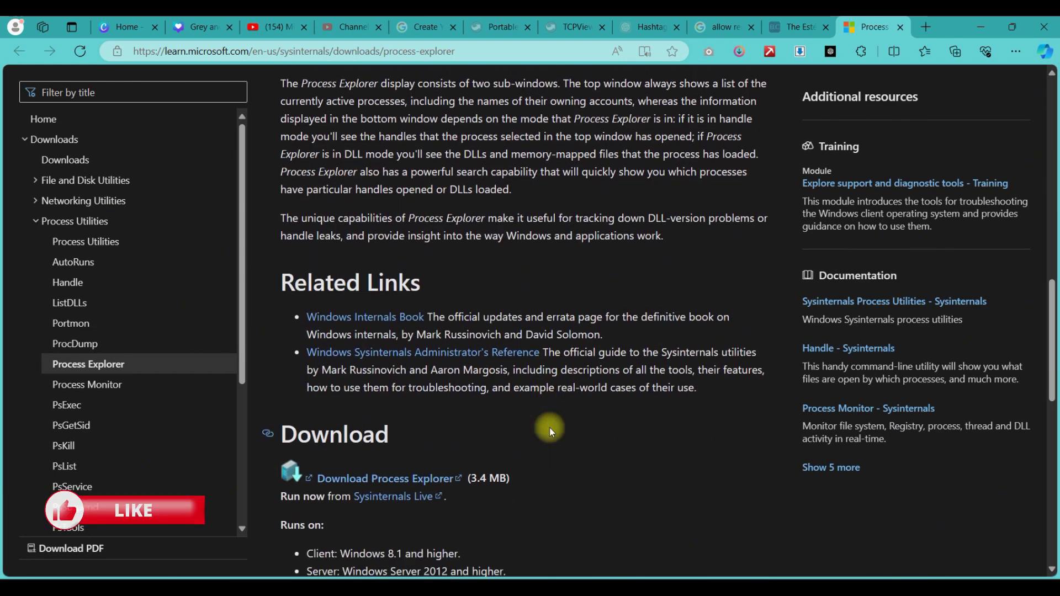
{"action": "scroll", "coordinate": [551, 431], "scroll_direction": "down", "scroll_amount": 6}
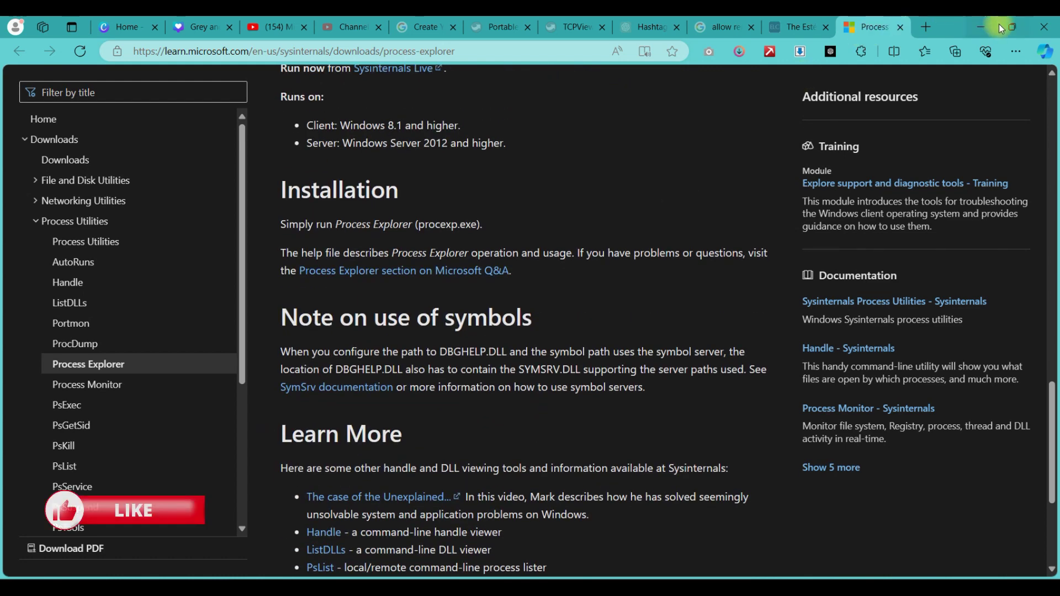
{"action": "left_click", "coordinate": [981, 27]}
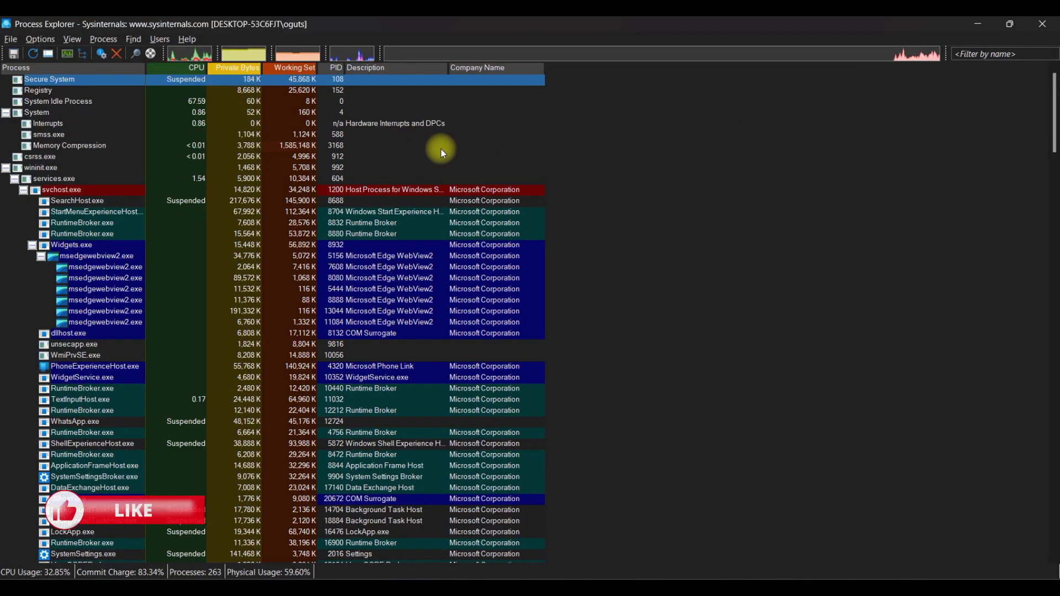
Review the session actions available for the logged-on user, such as Disconnect, Remote Control and Send Message
{"action": "left_click", "coordinate": [167, 40]}
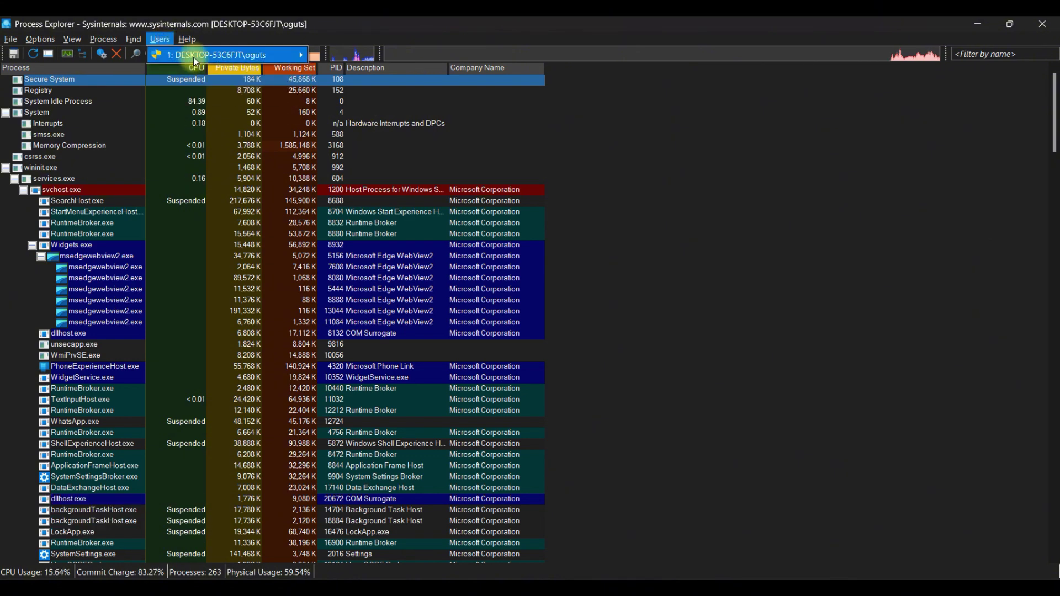
{"action": "mouse_move", "coordinate": [198, 56]}
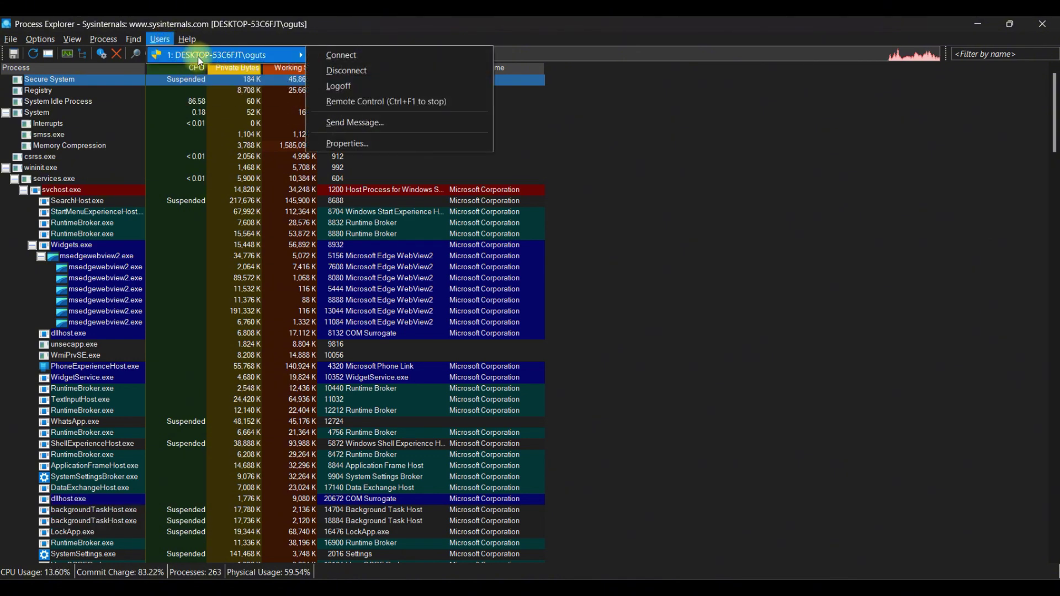
{"action": "mouse_move", "coordinate": [299, 56]}
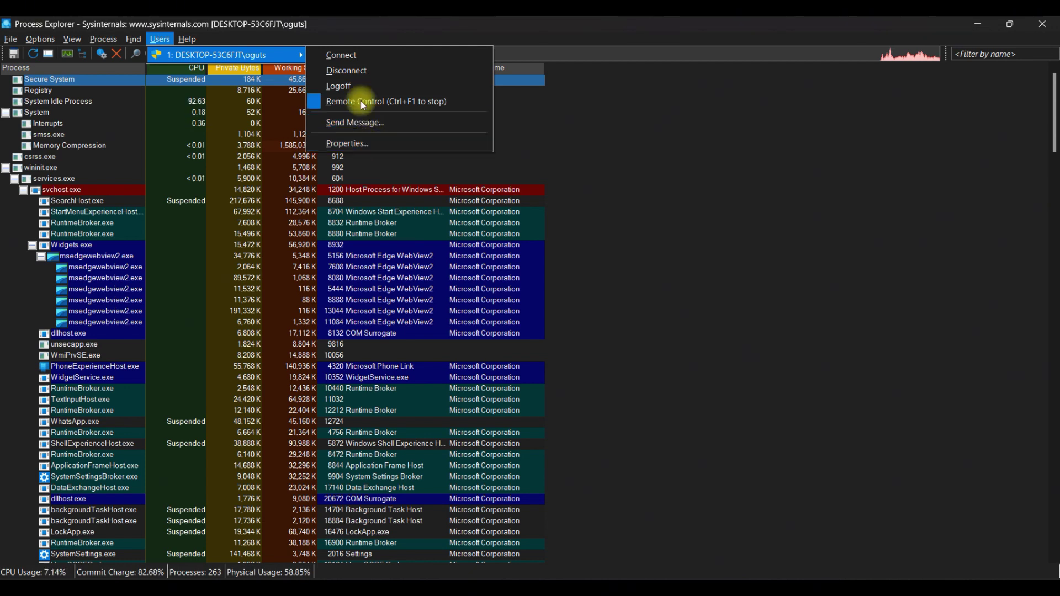
View the Secure System process properties, covering Performance, Performance Graph, GPU Graph and Threads, and dismiss the symbol server warning
{"action": "mouse_move", "coordinate": [133, 39]}
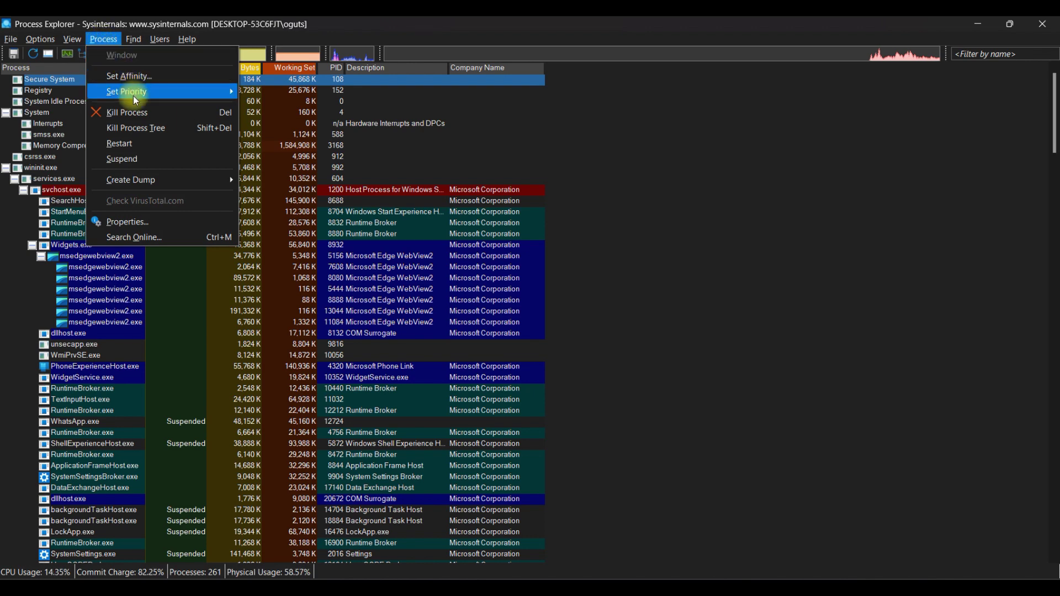
{"action": "mouse_move", "coordinate": [137, 99]}
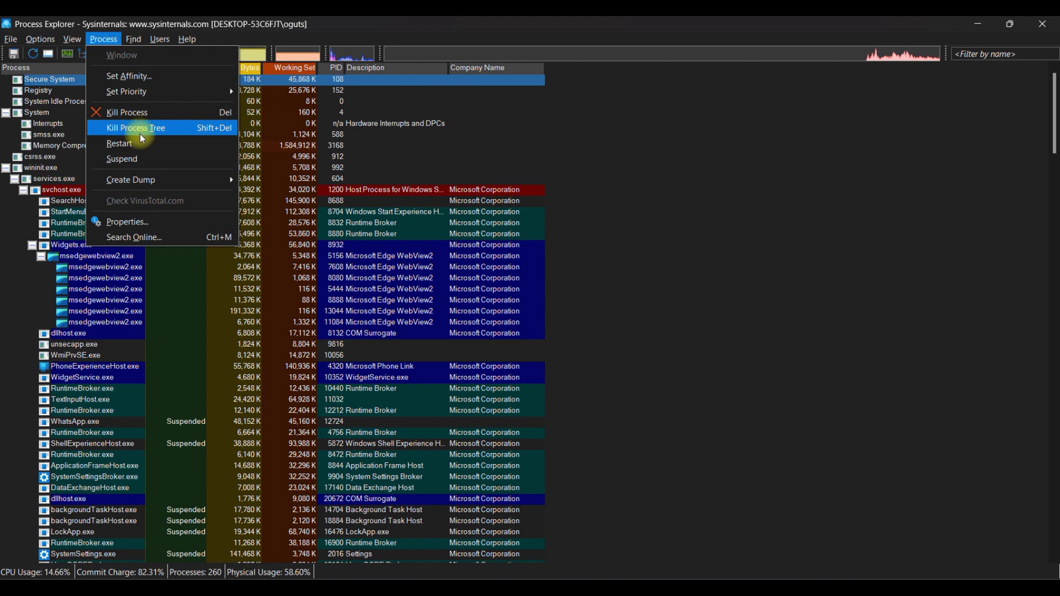
{"action": "mouse_move", "coordinate": [162, 188]}
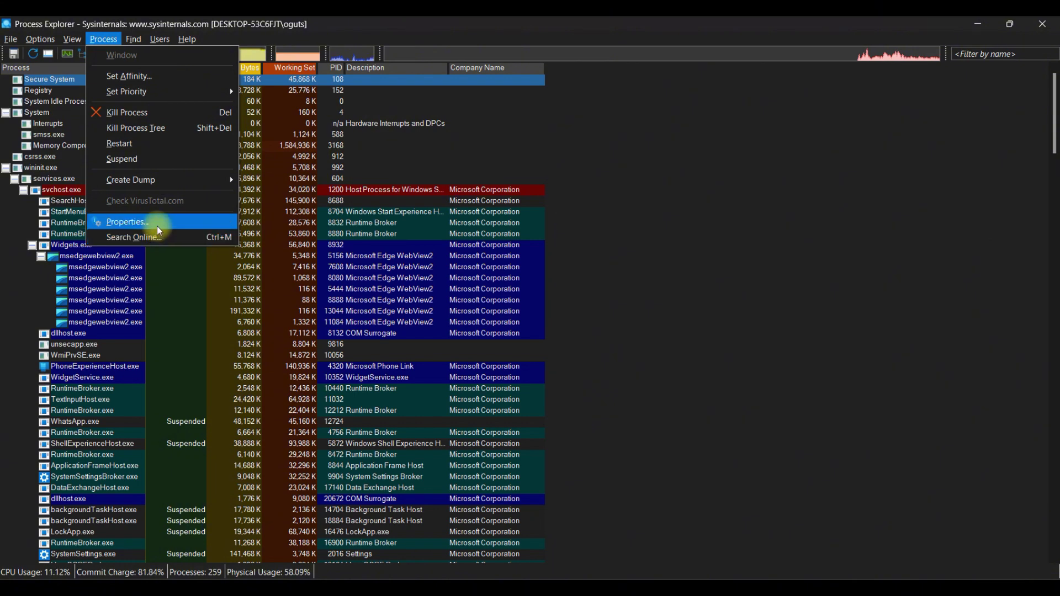
{"action": "left_click", "coordinate": [159, 230]}
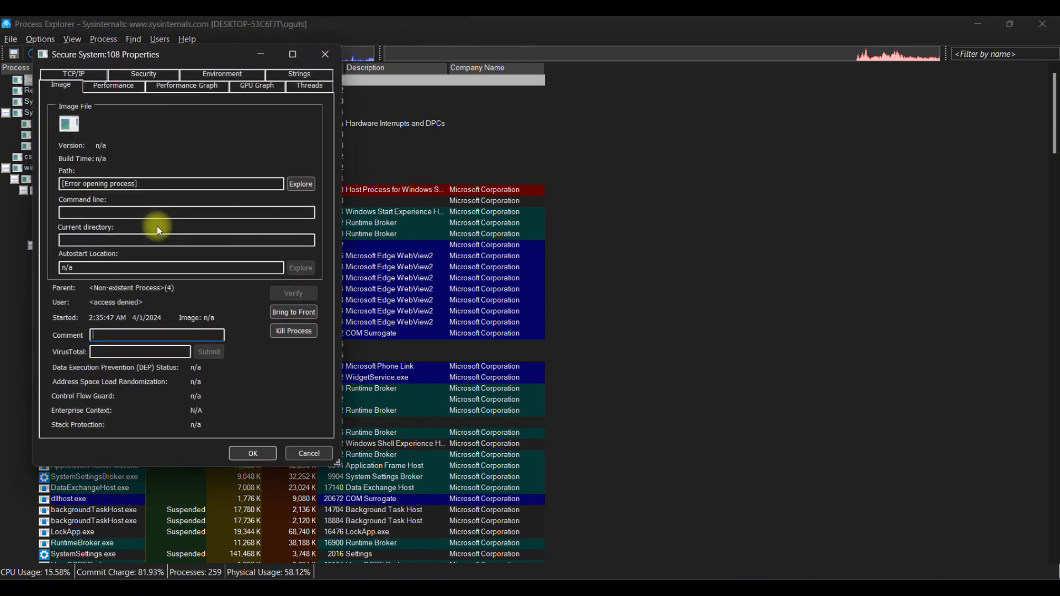
{"action": "left_click", "coordinate": [107, 90]}
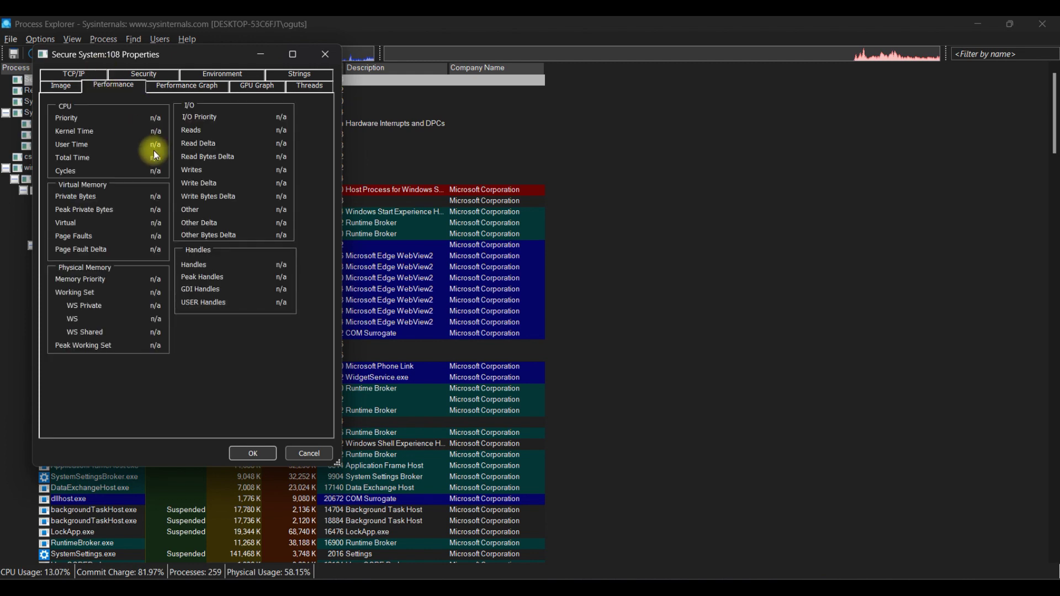
{"action": "left_click", "coordinate": [187, 87]}
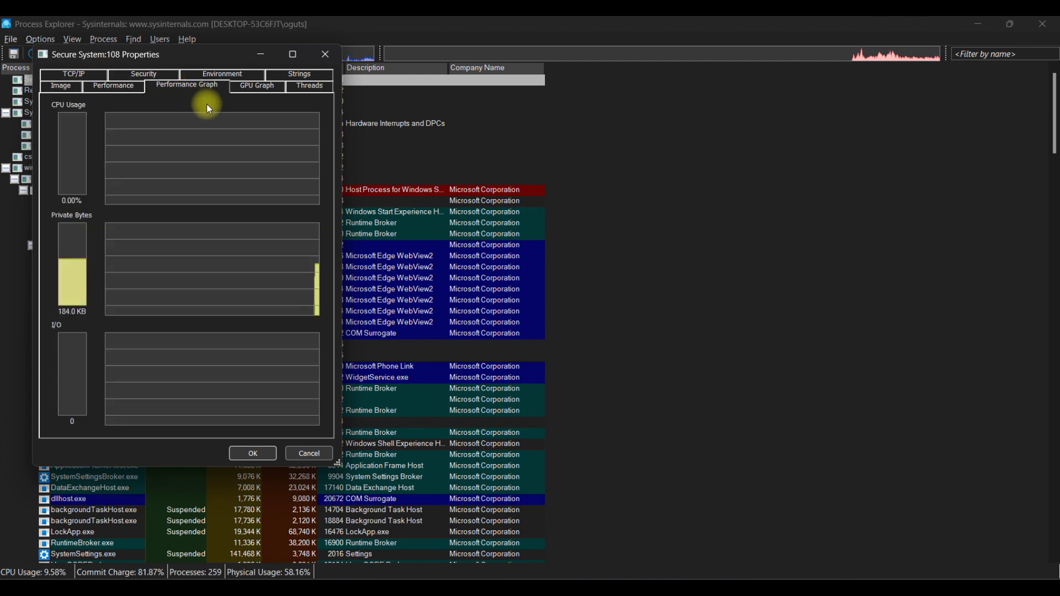
{"action": "left_click", "coordinate": [246, 88]}
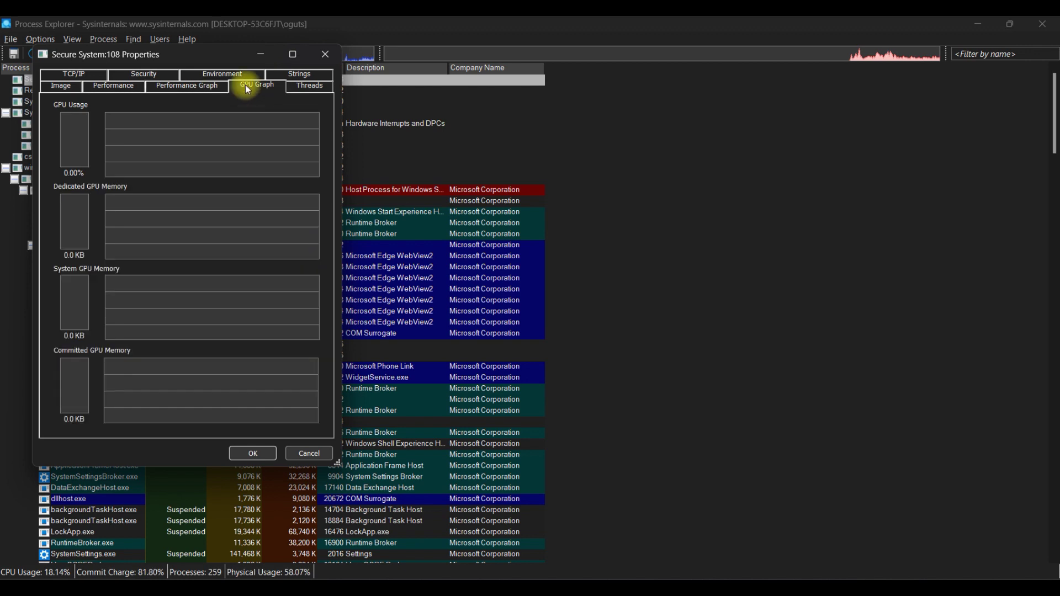
{"action": "left_click", "coordinate": [311, 86]}
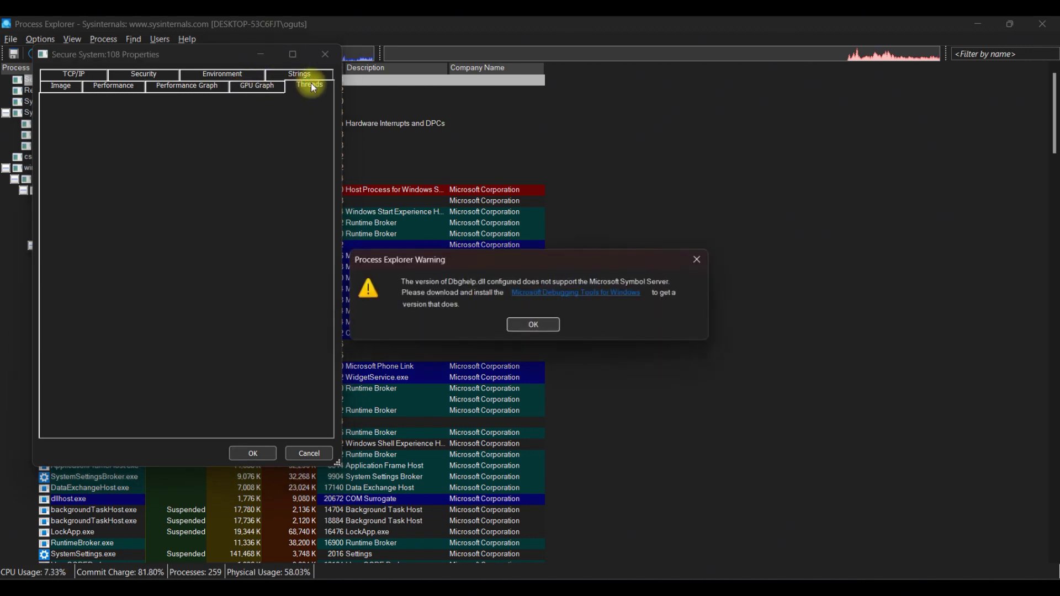
{"action": "left_click", "coordinate": [525, 326]}
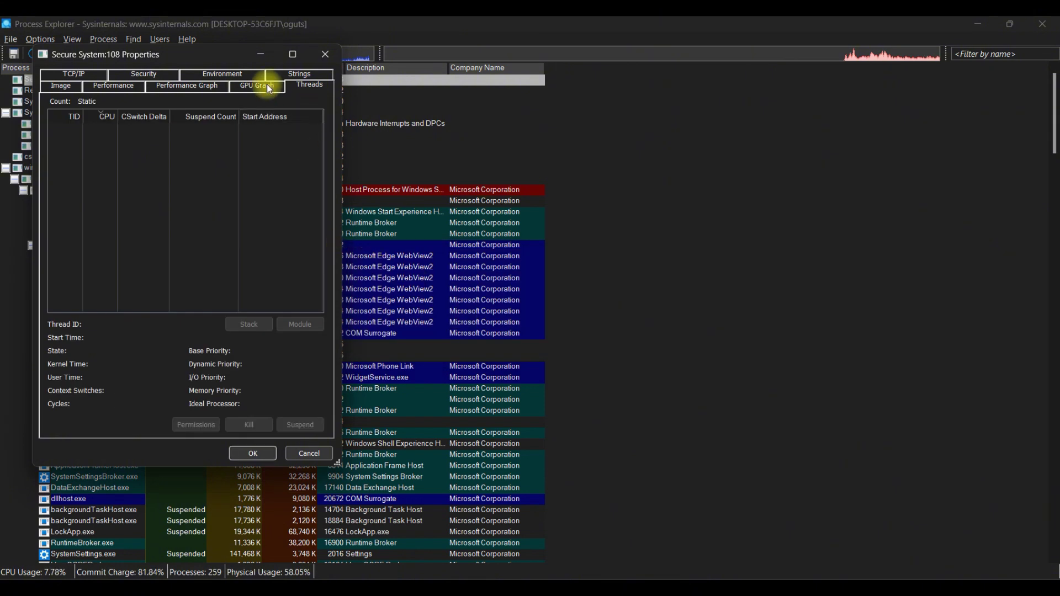
Check the TCP/IP, Security, Environment and Strings properties of the Secure System process and close its properties
{"action": "left_click", "coordinate": [80, 75]}
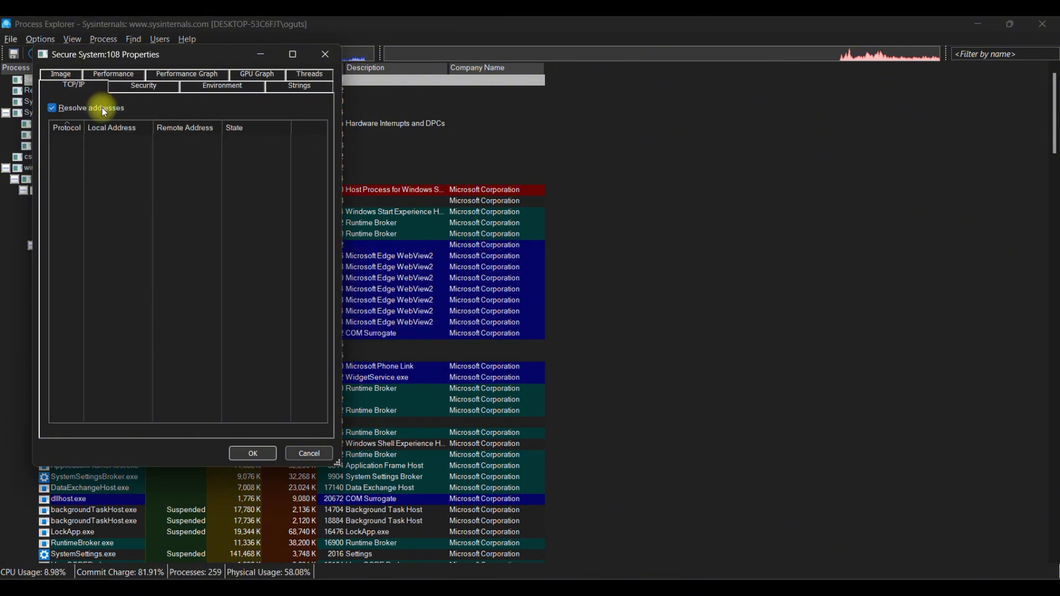
{"action": "left_click", "coordinate": [142, 86]}
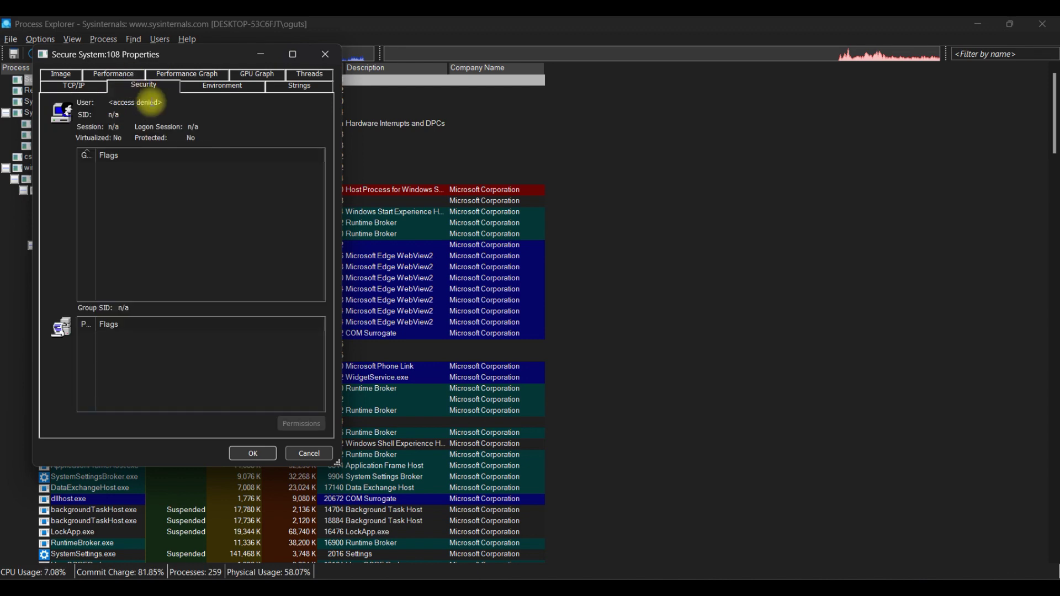
{"action": "left_click", "coordinate": [200, 88]}
{"action": "left_click", "coordinate": [298, 86]}
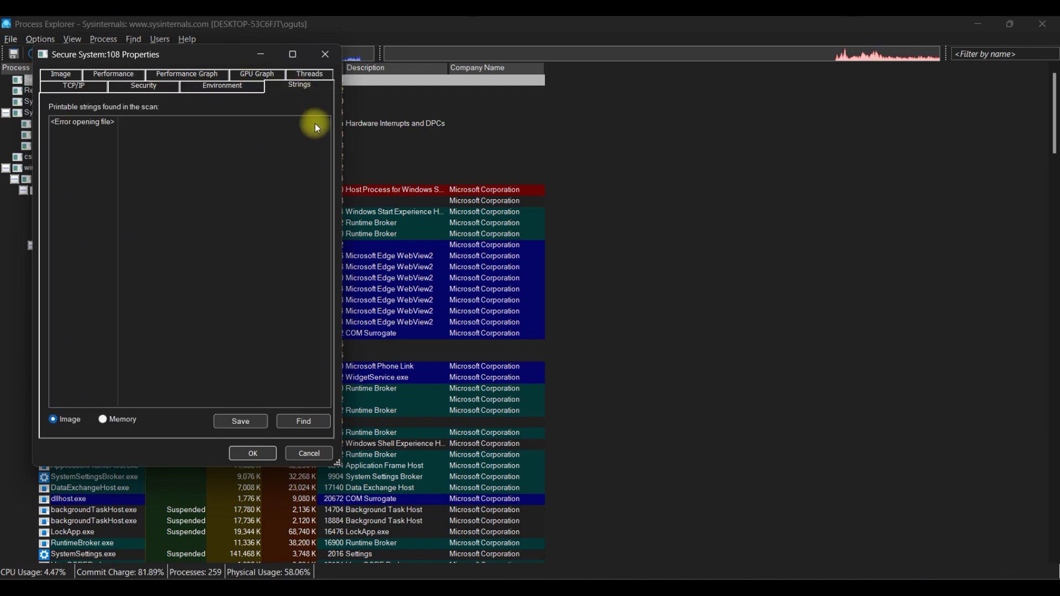
{"action": "left_click", "coordinate": [324, 54]}
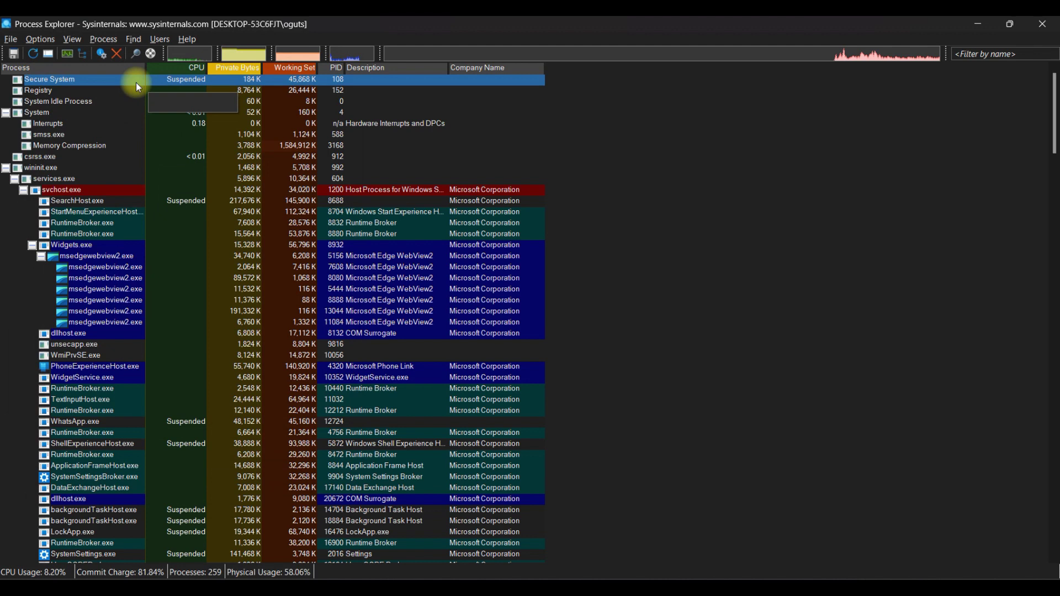
Look up the Secure System process online and return to Process Explorer
{"action": "left_click", "coordinate": [107, 42]}
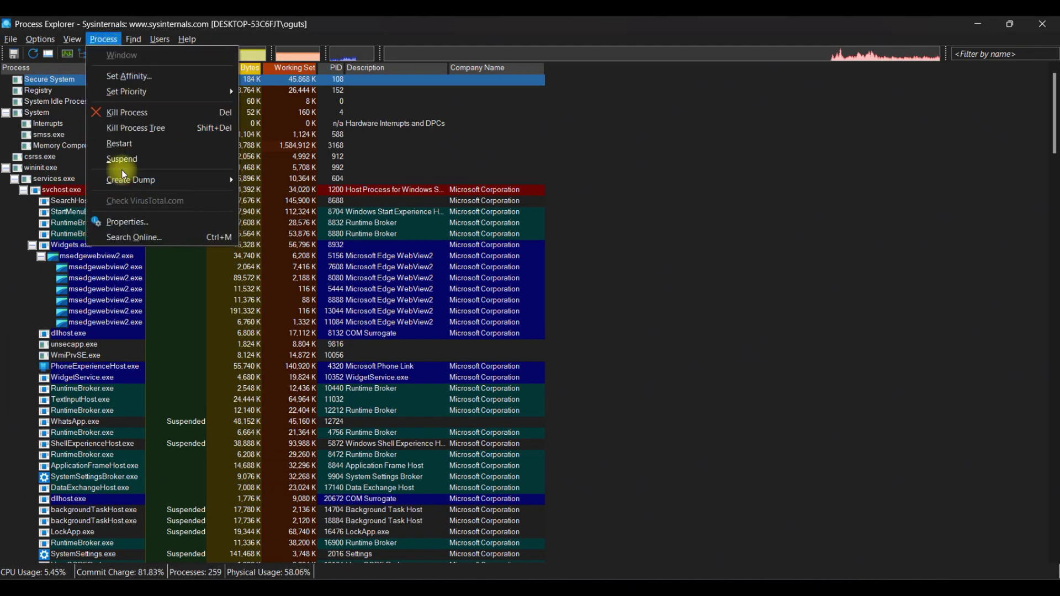
{"action": "mouse_move", "coordinate": [123, 180]}
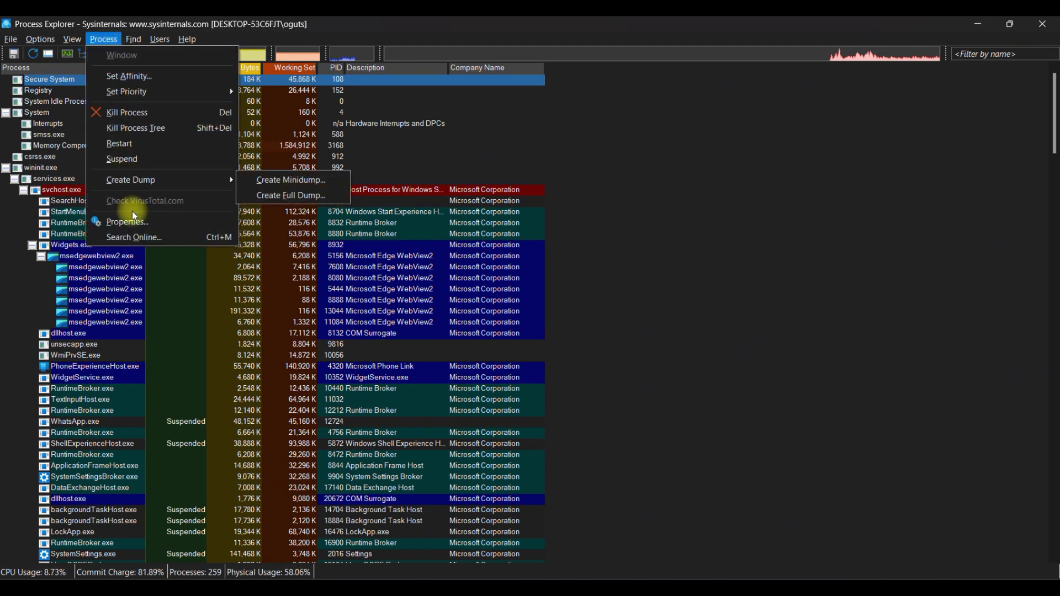
{"action": "left_click", "coordinate": [138, 237]}
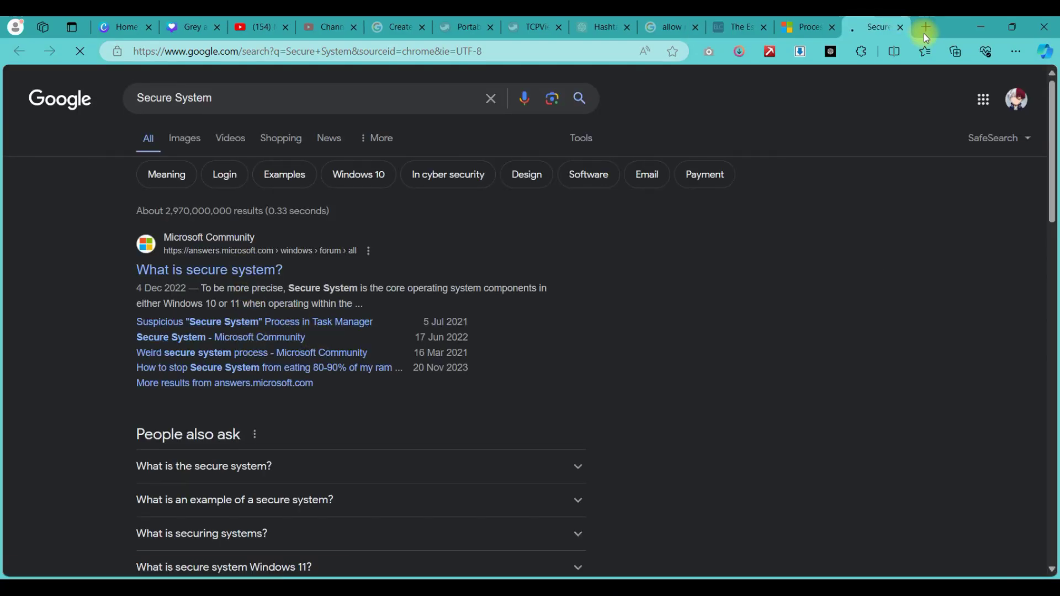
{"action": "left_click", "coordinate": [982, 22]}
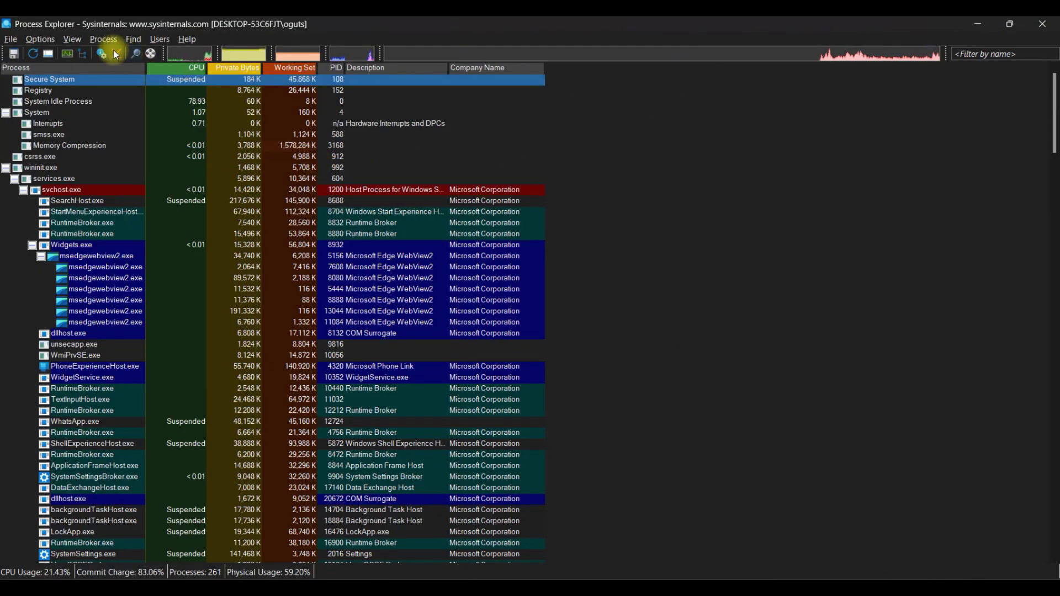
Open System Information and review the Summary, CPU, Memory, I/O and GPU graphs
{"action": "left_click", "coordinate": [103, 39]}
{"action": "mouse_move", "coordinate": [72, 38]}
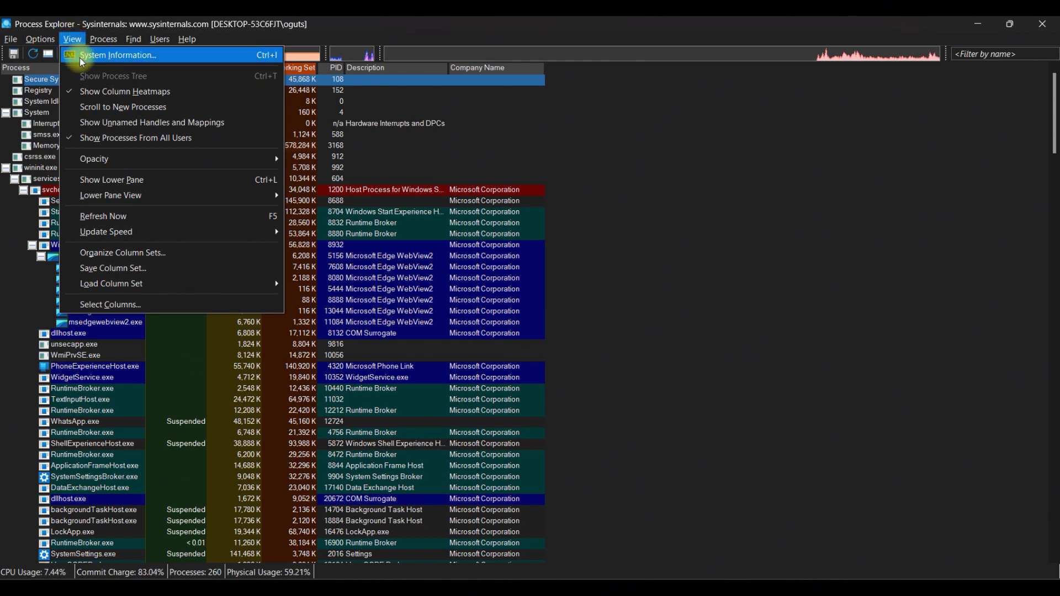
{"action": "left_click", "coordinate": [81, 58]}
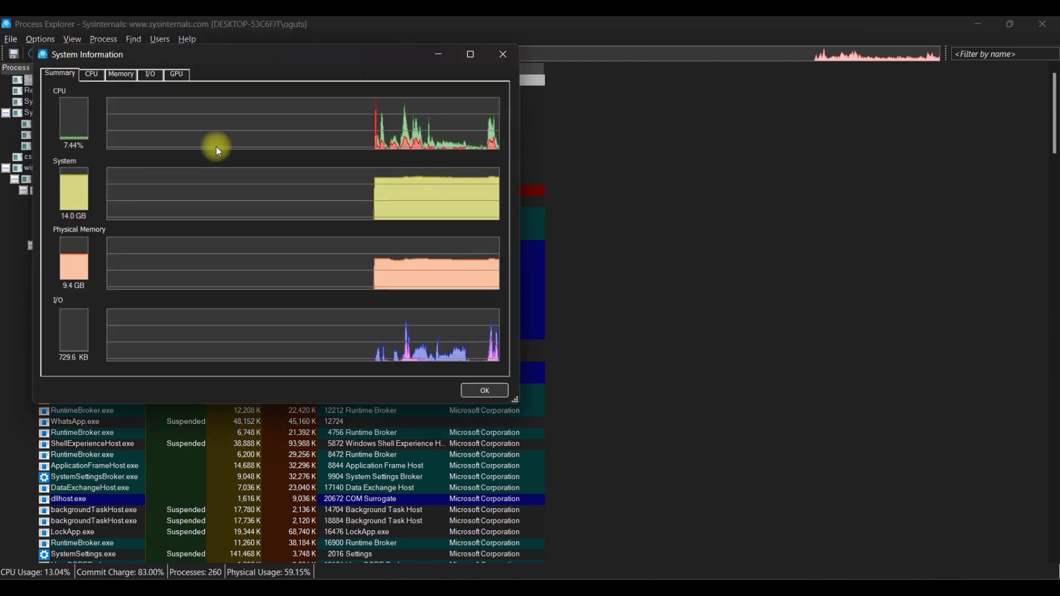
{"action": "left_click", "coordinate": [98, 80]}
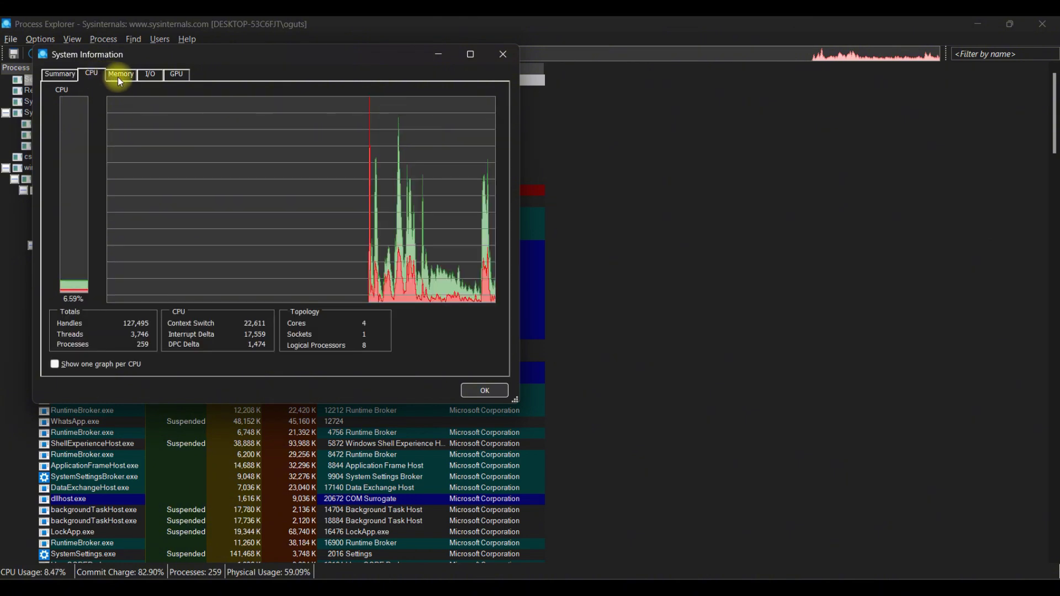
{"action": "left_click", "coordinate": [119, 77]}
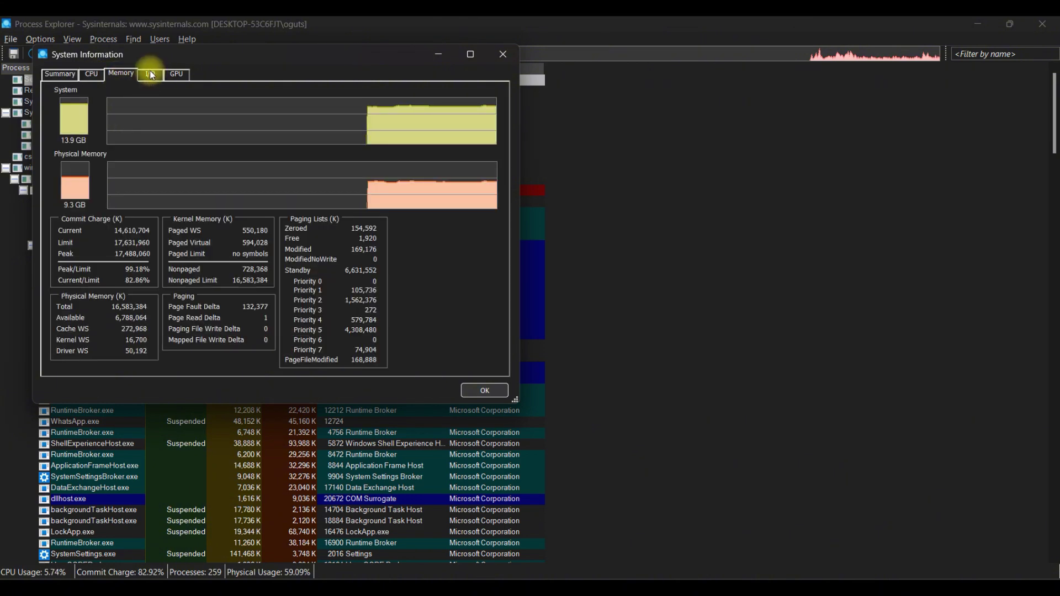
{"action": "left_click", "coordinate": [151, 74]}
{"action": "left_click", "coordinate": [176, 73]}
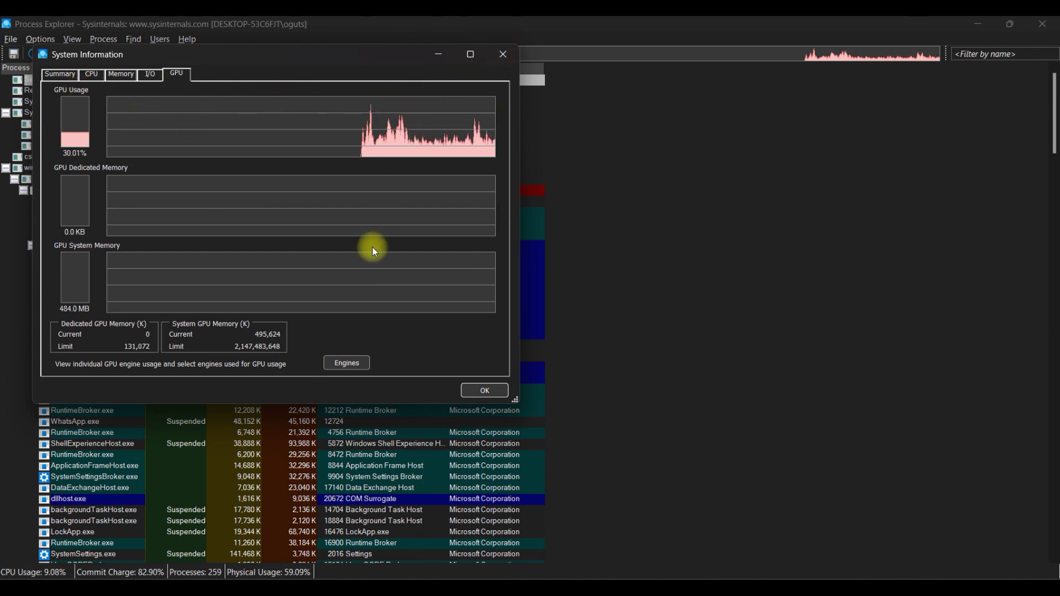
View the usage history of the individual GPU engines and close it together with System Information
{"action": "left_click", "coordinate": [348, 364]}
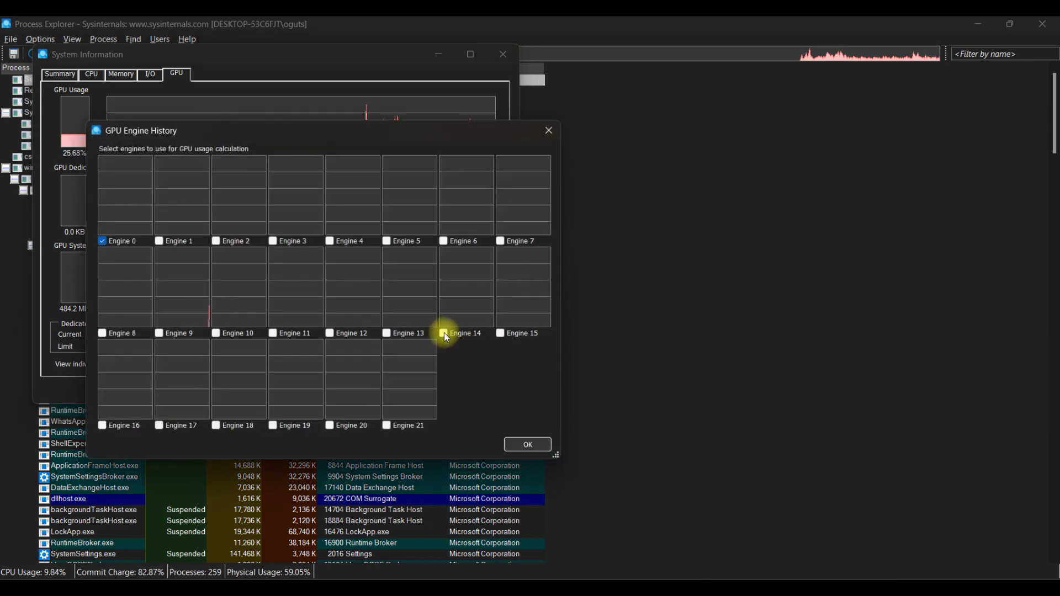
{"action": "left_click", "coordinate": [548, 135]}
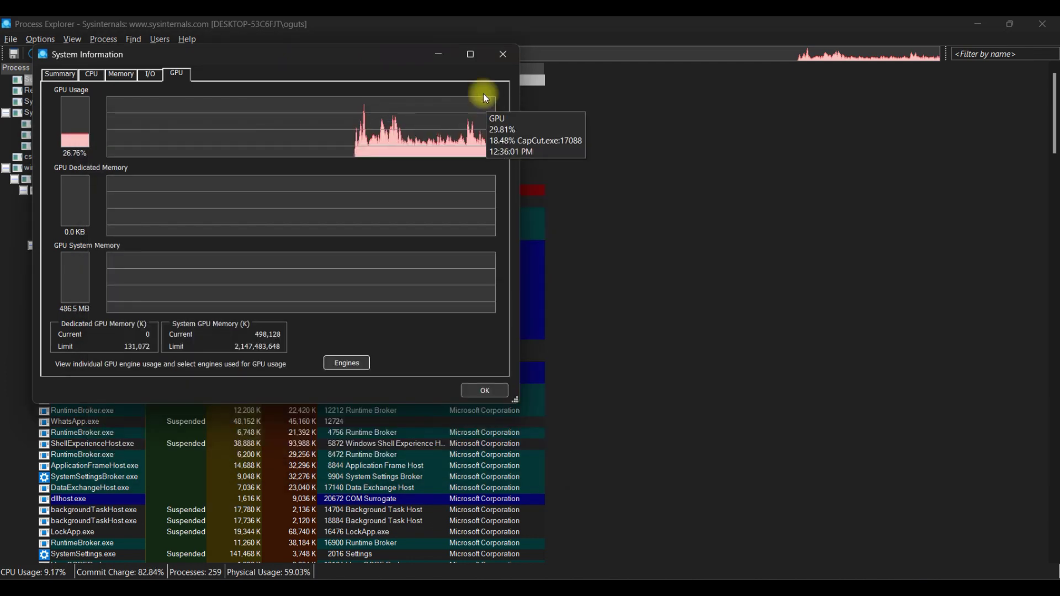
{"action": "left_click", "coordinate": [499, 57]}
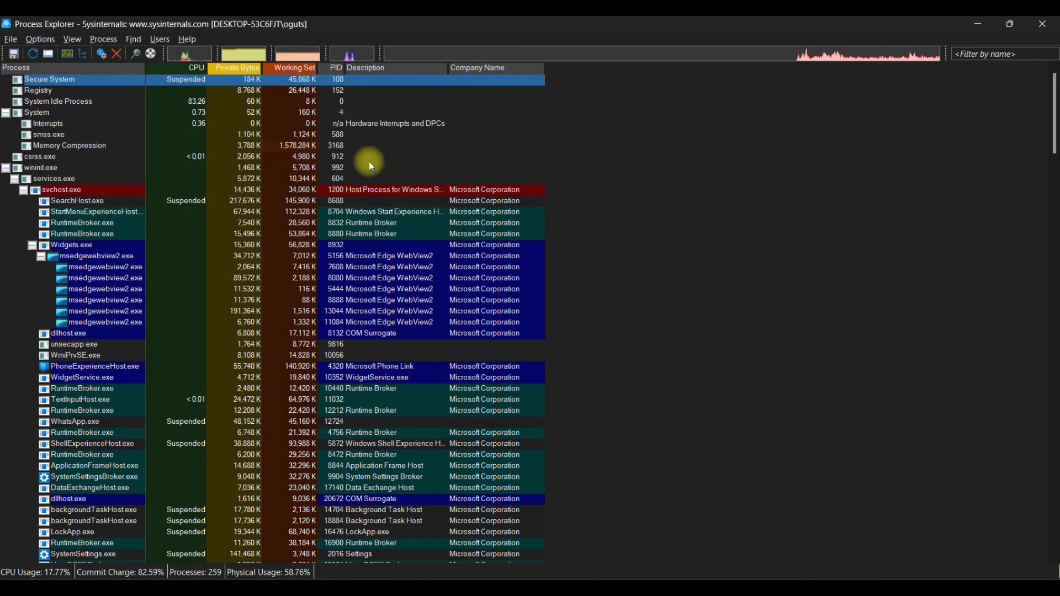
Review the available view settings, including the opacity levels, update speeds and column set choices
{"action": "left_click", "coordinate": [78, 41]}
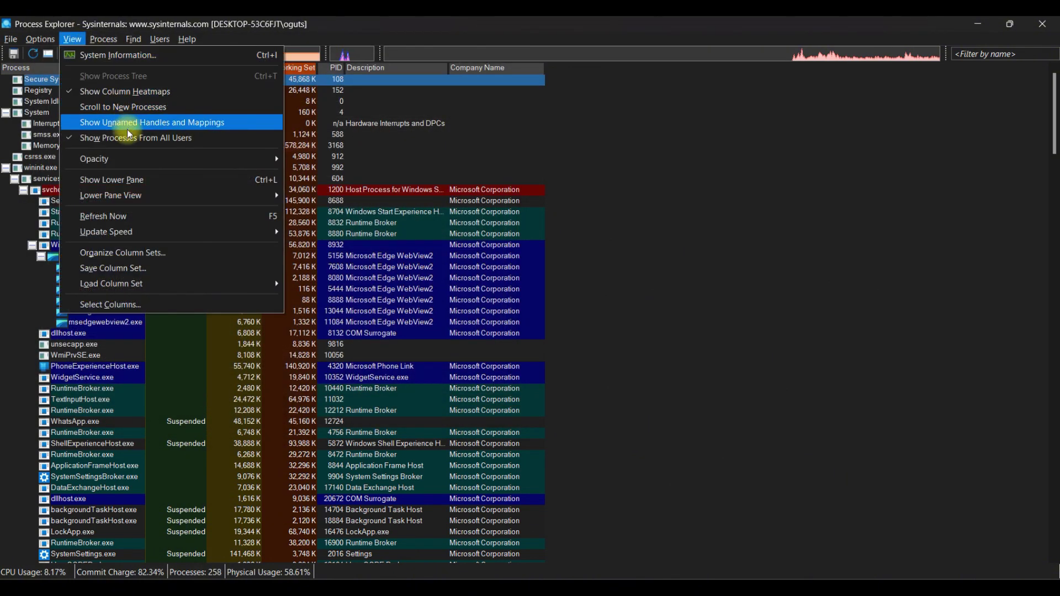
{"action": "mouse_move", "coordinate": [128, 160]}
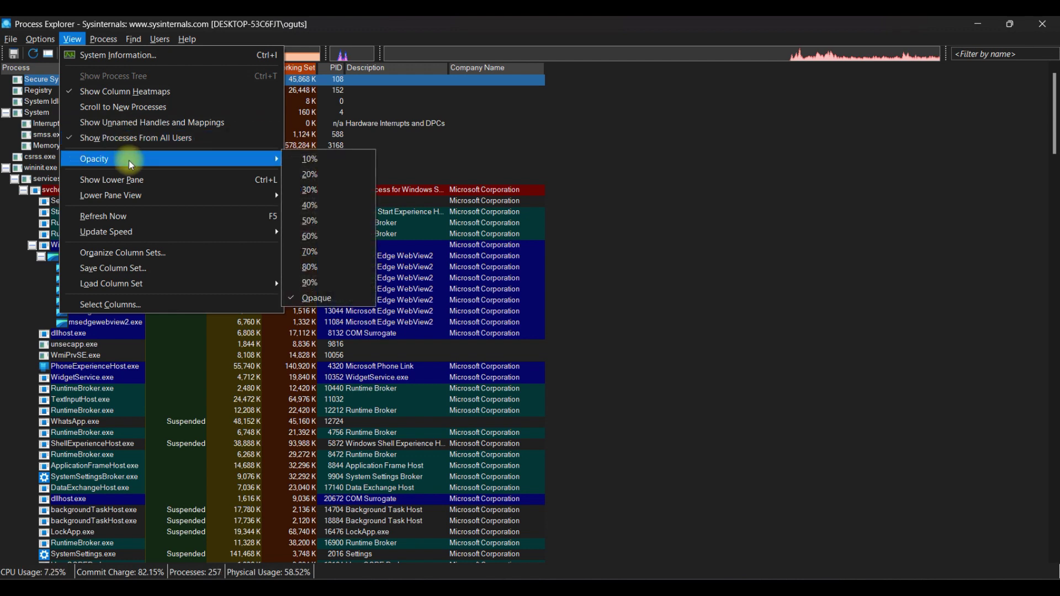
{"action": "mouse_move", "coordinate": [141, 199]}
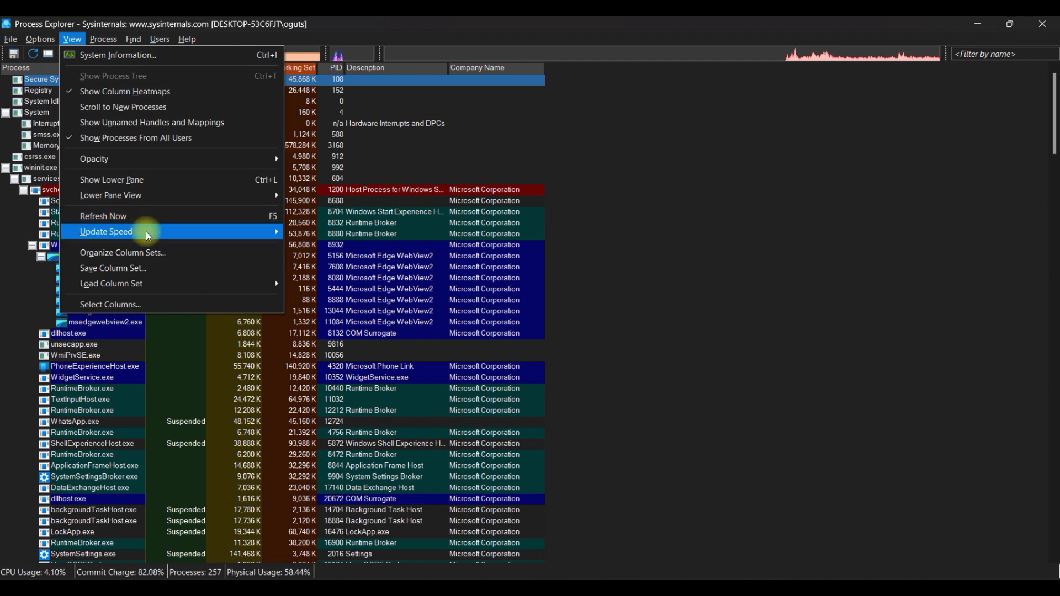
{"action": "mouse_move", "coordinate": [148, 236]}
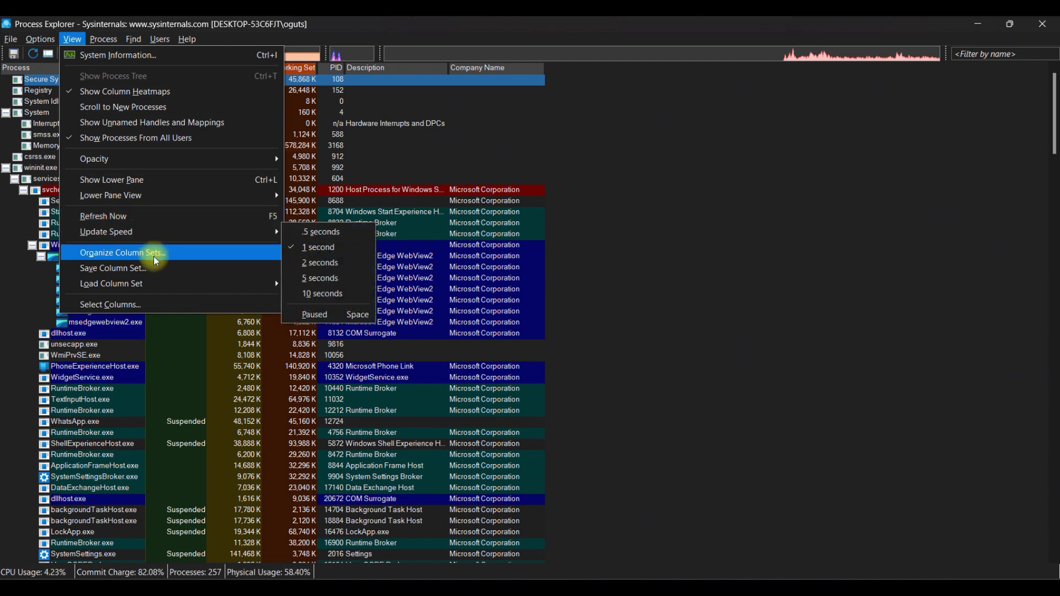
{"action": "mouse_move", "coordinate": [161, 282]}
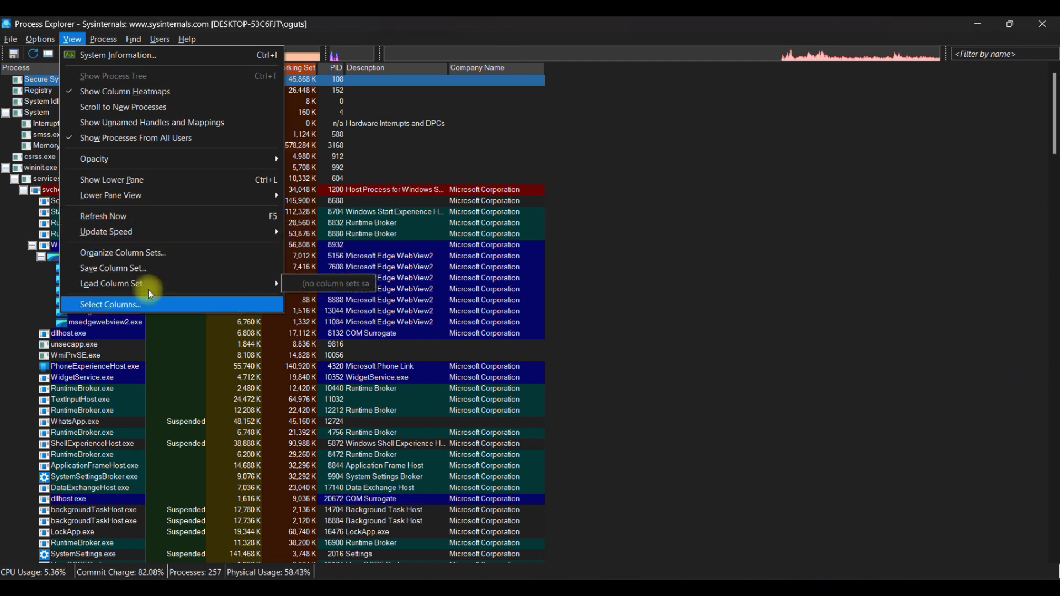
Review the available program options and the file commands, including the shutdown choices
{"action": "mouse_move", "coordinate": [43, 41]}
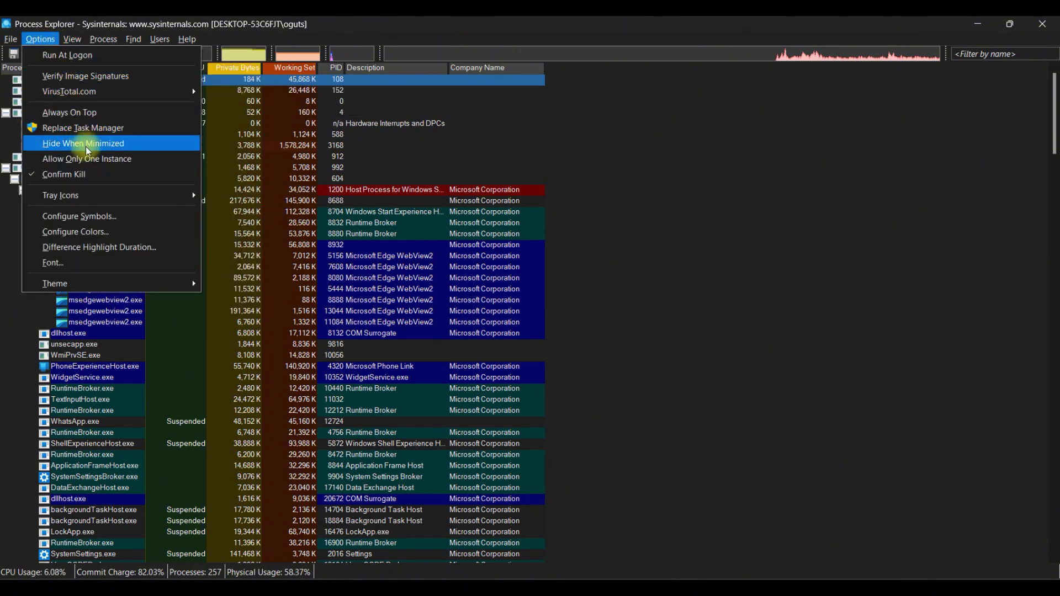
{"action": "mouse_move", "coordinate": [89, 195]}
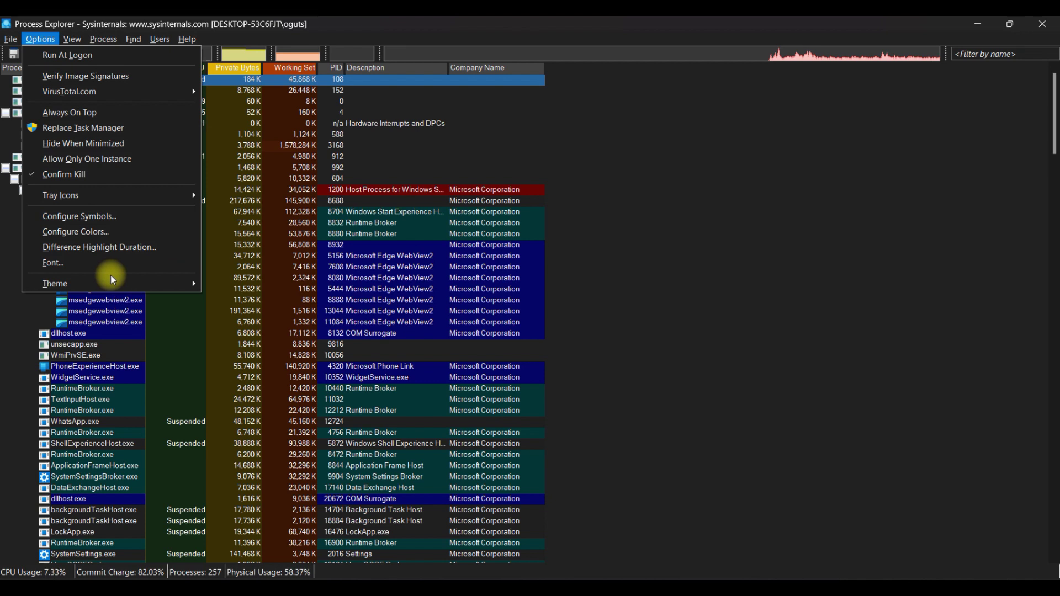
{"action": "mouse_move", "coordinate": [114, 283]}
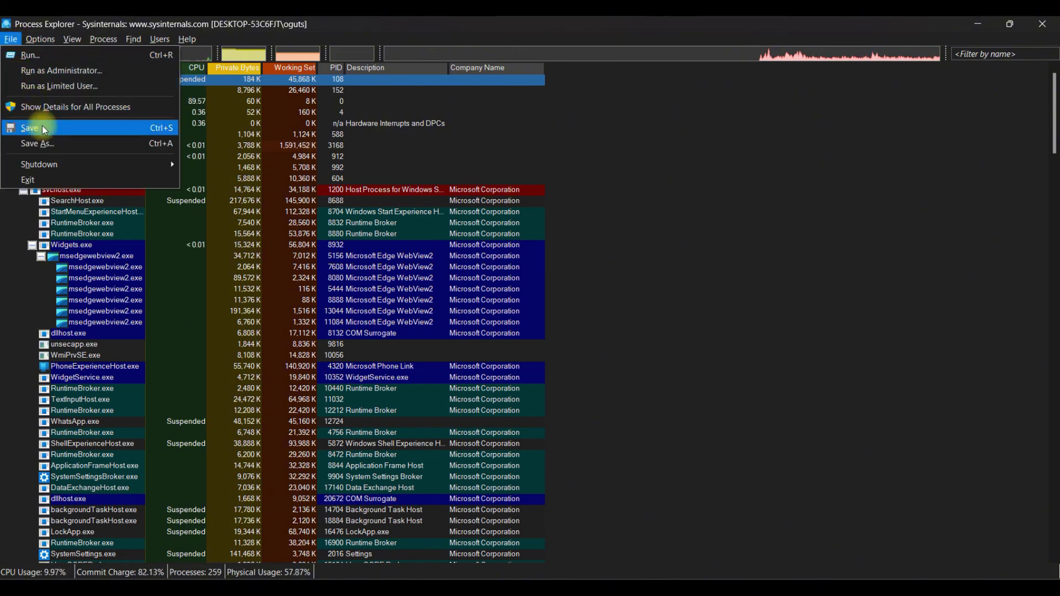
{"action": "mouse_move", "coordinate": [84, 164]}
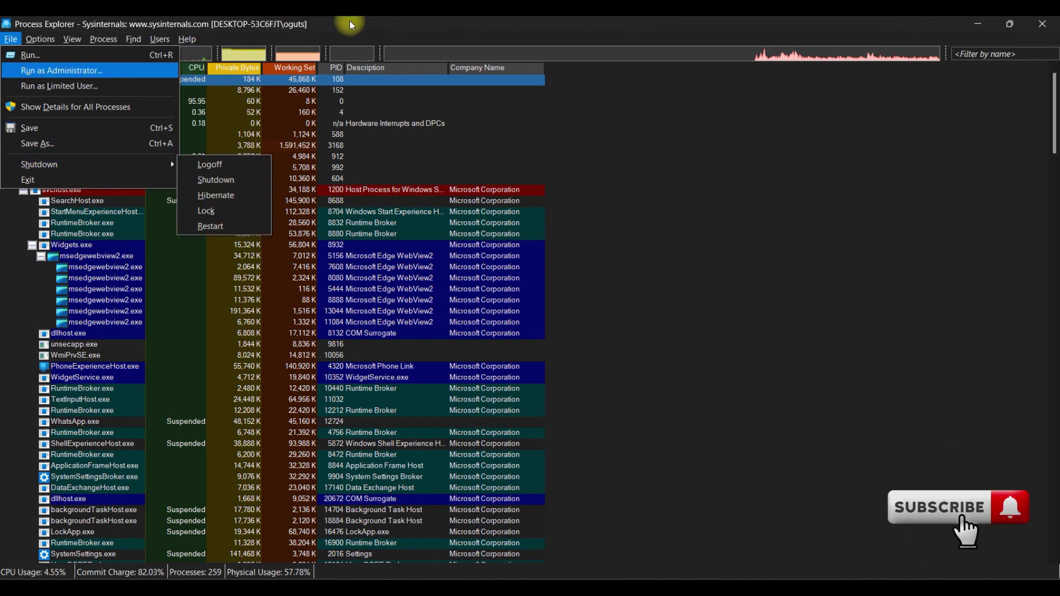
{"action": "left_click", "coordinate": [379, 21]}
Widen the Process column of the process list so longer process names fit
{"action": "scroll", "coordinate": [377, 270], "scroll_direction": "down", "scroll_amount": 4}
{"action": "scroll", "coordinate": [377, 271], "scroll_direction": "down", "scroll_amount": 4}
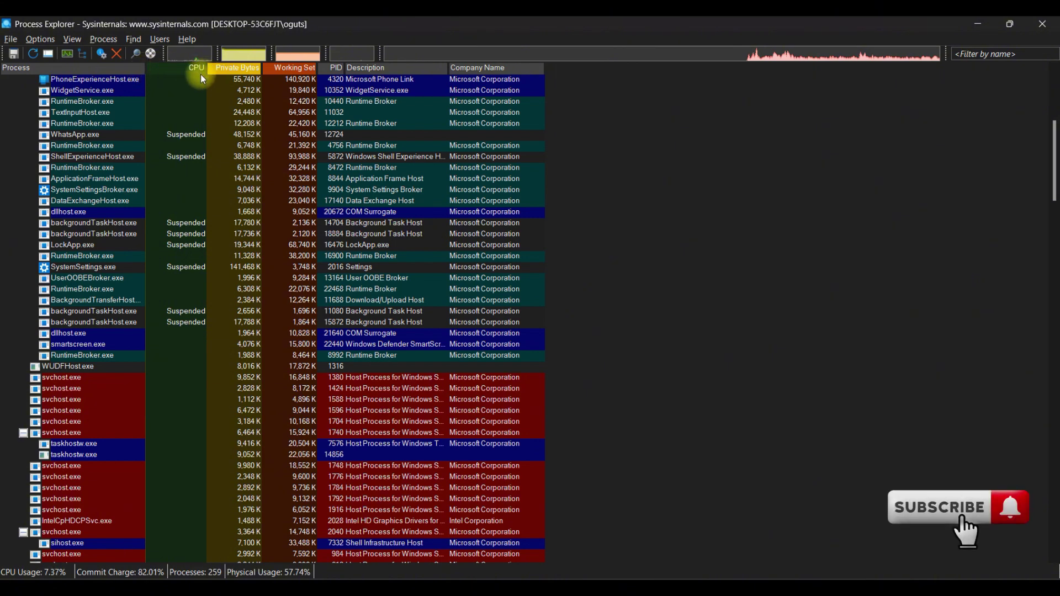
{"action": "left_click_drag", "start_coordinate": [145, 68], "coordinate": [172, 68]}
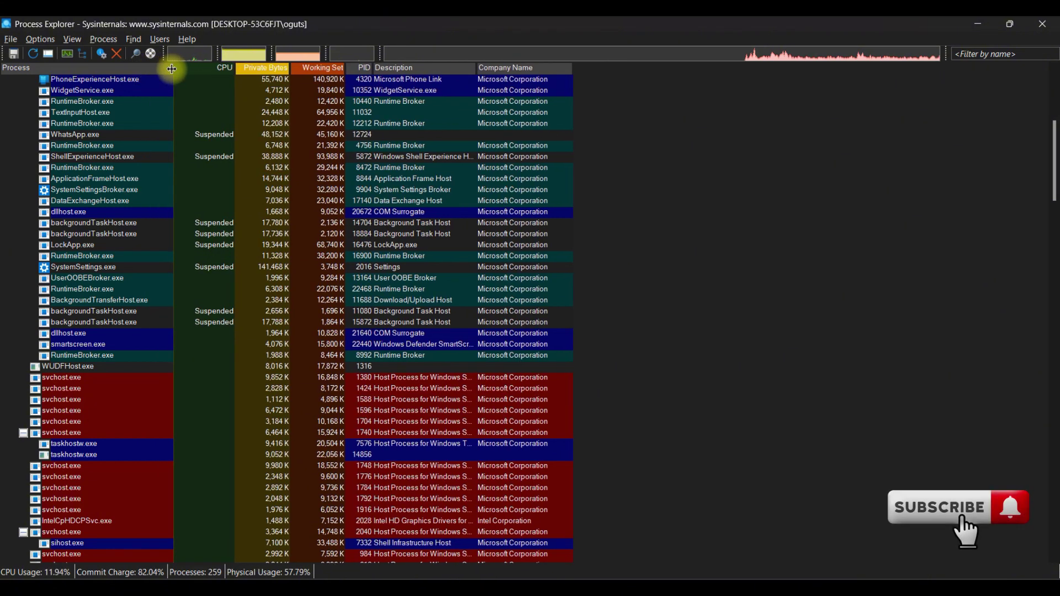
Inspect the command line and path details of BackgroundTransferHost.exe, dllhost.exe, WUDFHost.exe and the svchost.exe processes
{"action": "mouse_move", "coordinate": [49, 303]}
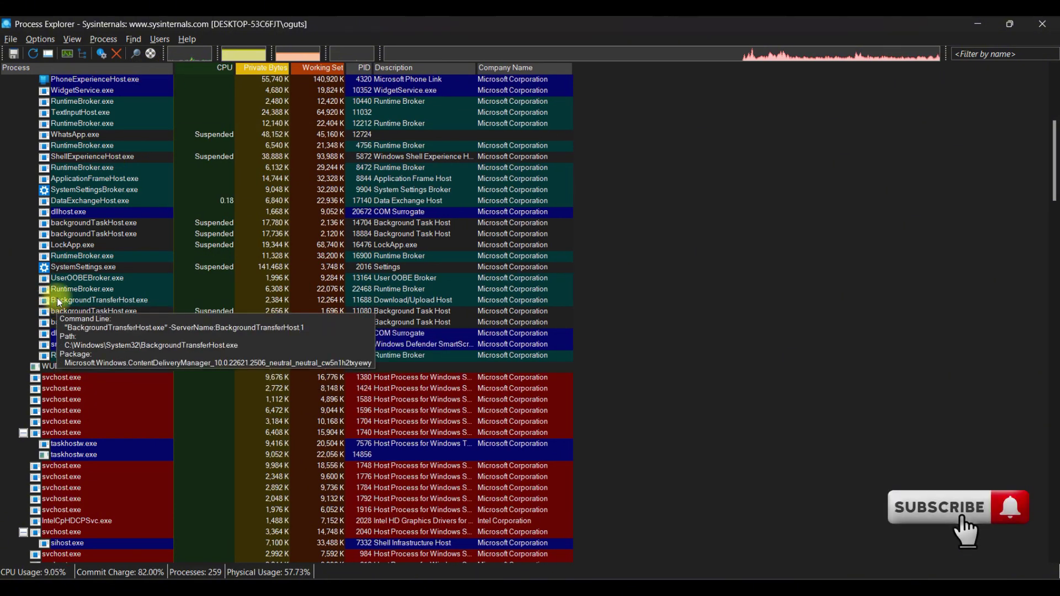
{"action": "left_click", "coordinate": [60, 302]}
{"action": "mouse_move", "coordinate": [131, 302]}
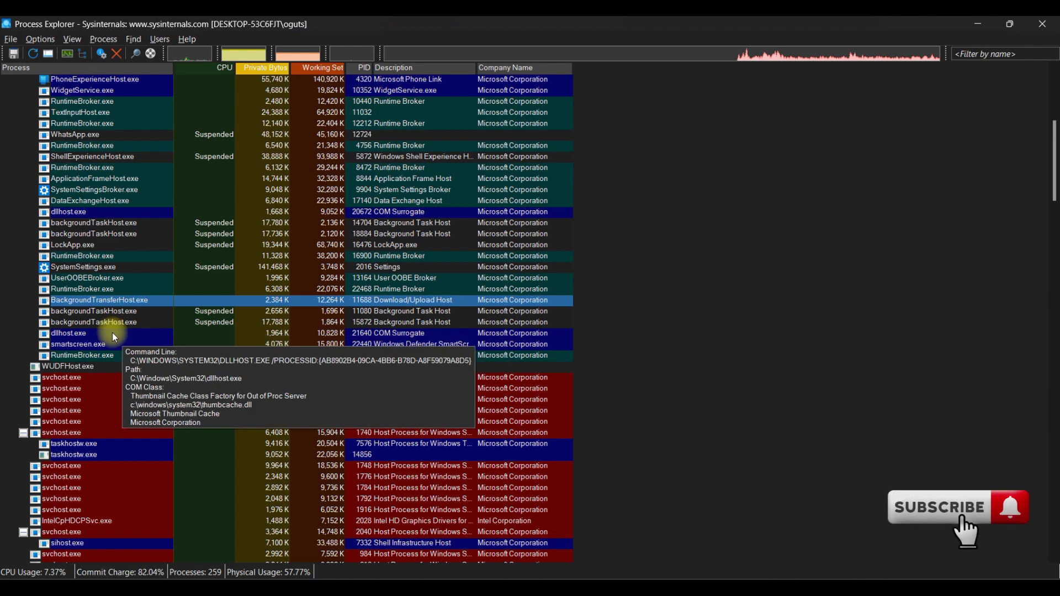
{"action": "mouse_move", "coordinate": [81, 376]}
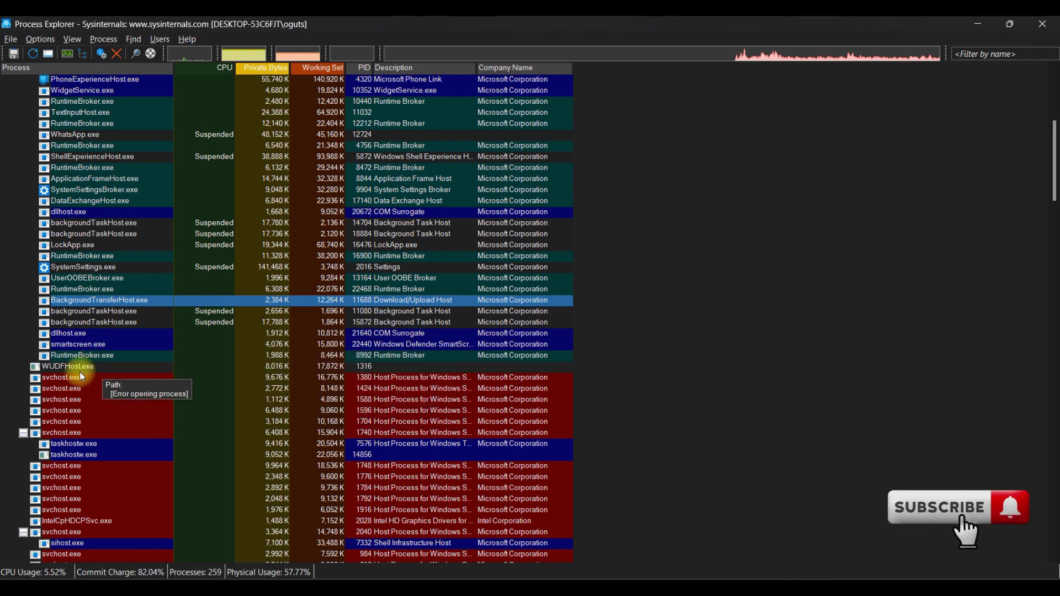
{"action": "mouse_move", "coordinate": [50, 423]}
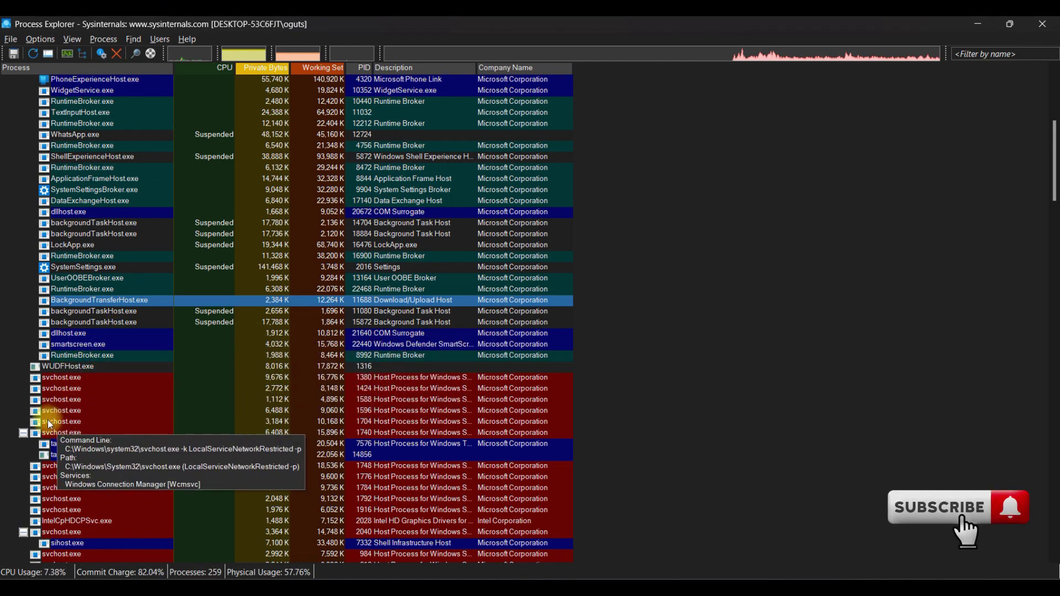
{"action": "left_click", "coordinate": [68, 367]}
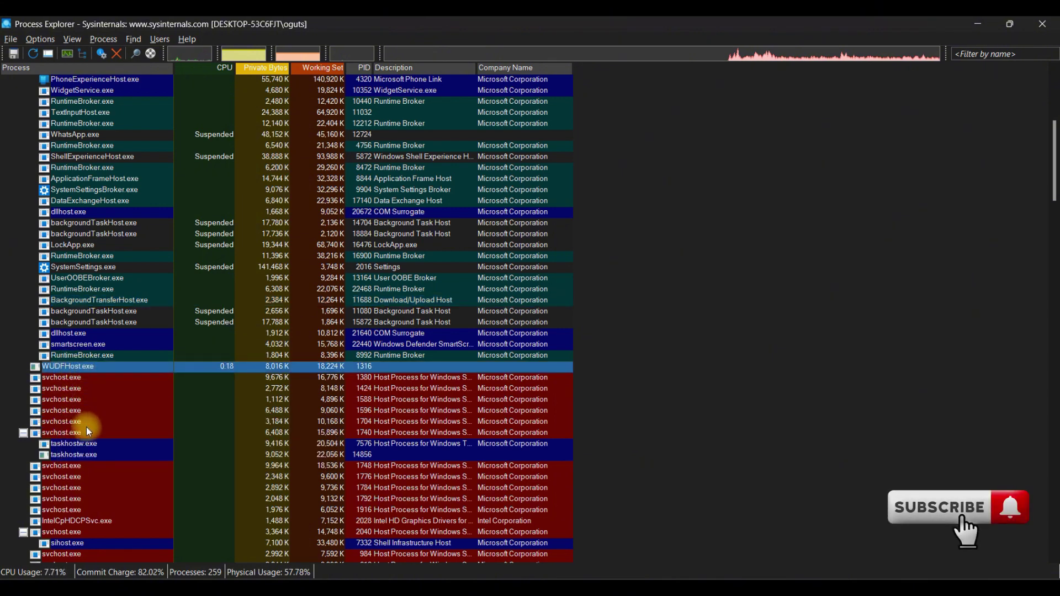
Fit the Description column's width to its contents
{"action": "mouse_move", "coordinate": [86, 444]}
{"action": "scroll", "coordinate": [87, 446], "scroll_direction": "down", "scroll_amount": 3}
{"action": "scroll", "coordinate": [87, 446], "scroll_direction": "down", "scroll_amount": 3}
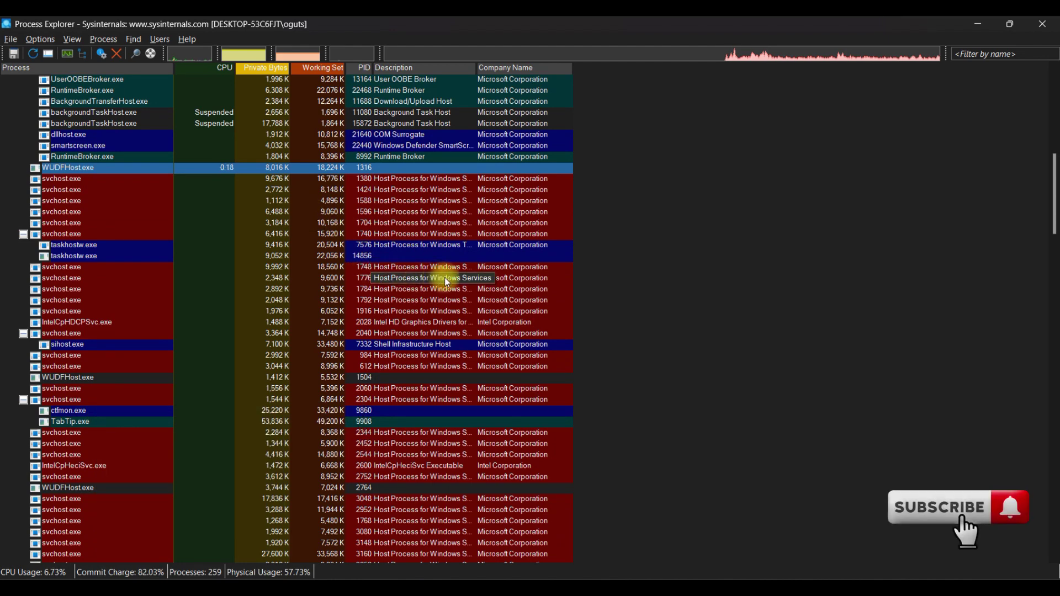
{"action": "double_click", "coordinate": [476, 68]}
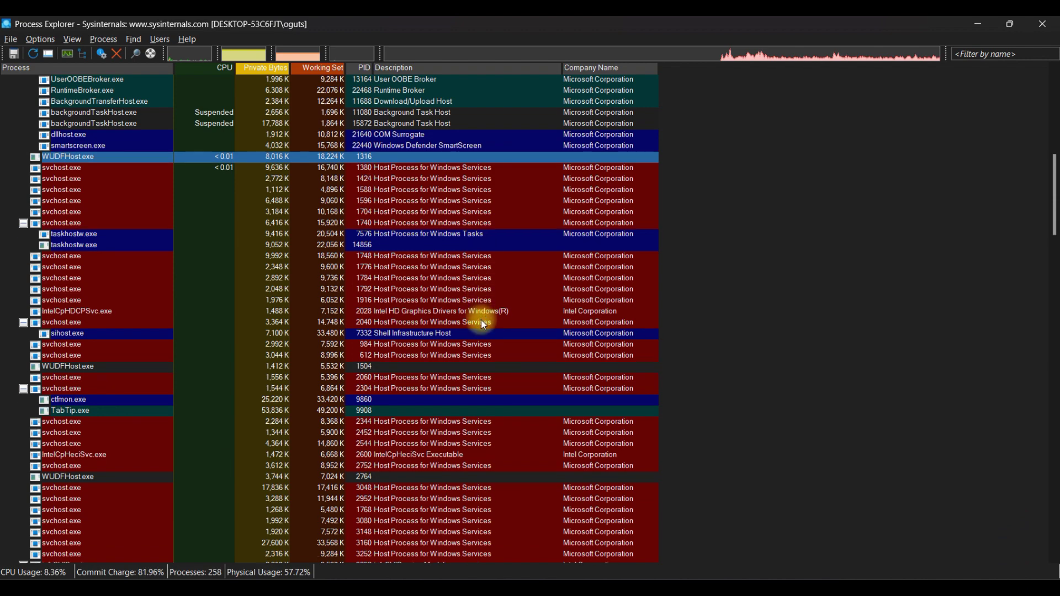
Browse the process list down to the Microsoft Edge processes and inspect the command line details of msedge.exe entries
{"action": "scroll", "coordinate": [482, 323], "scroll_direction": "down", "scroll_amount": 9}
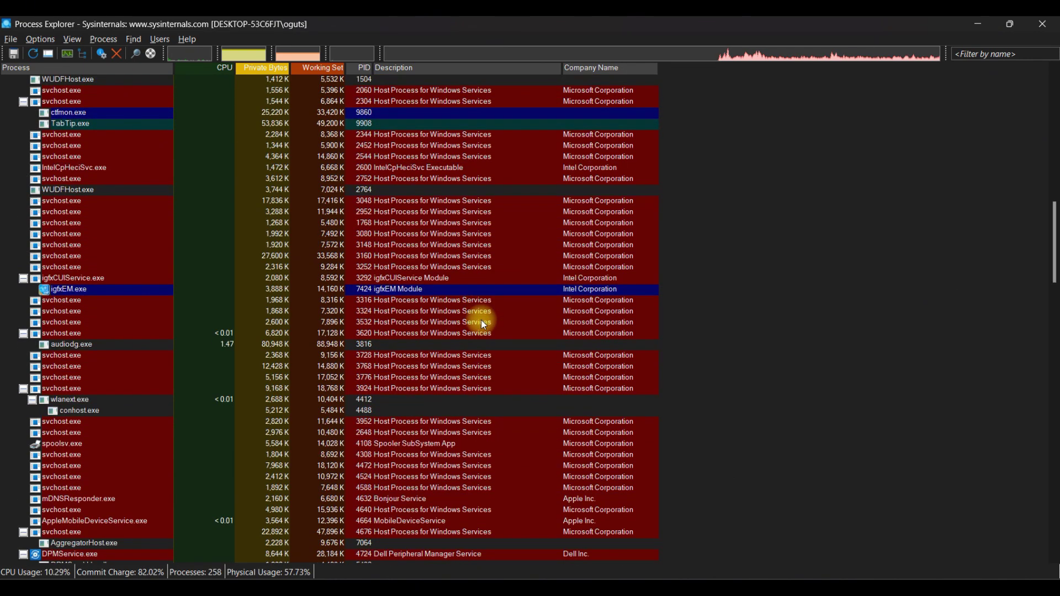
{"action": "scroll", "coordinate": [481, 320], "scroll_direction": "down", "scroll_amount": 4}
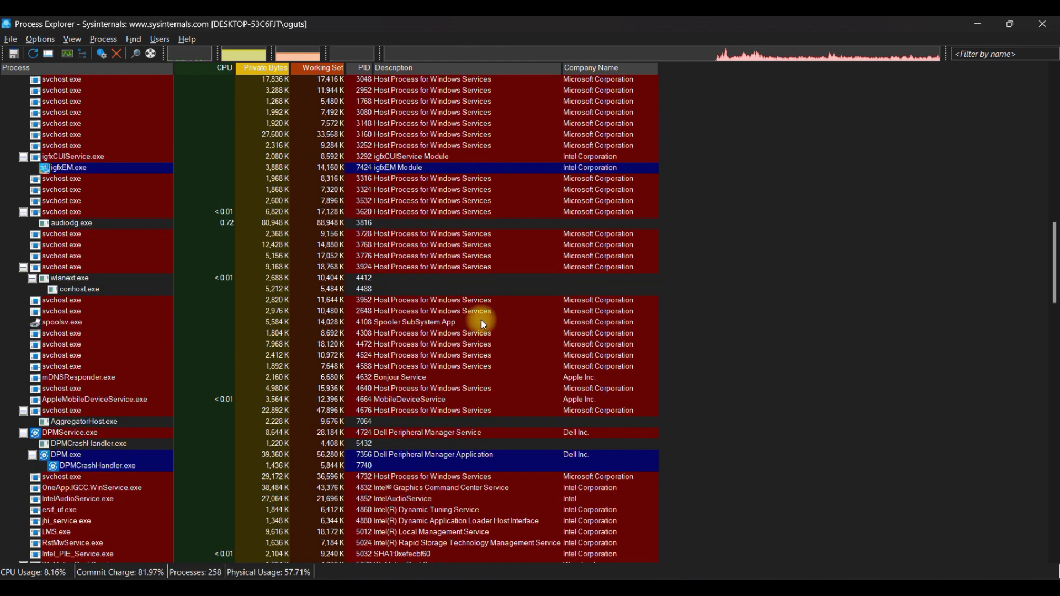
{"action": "scroll", "coordinate": [481, 319], "scroll_direction": "down", "scroll_amount": 8}
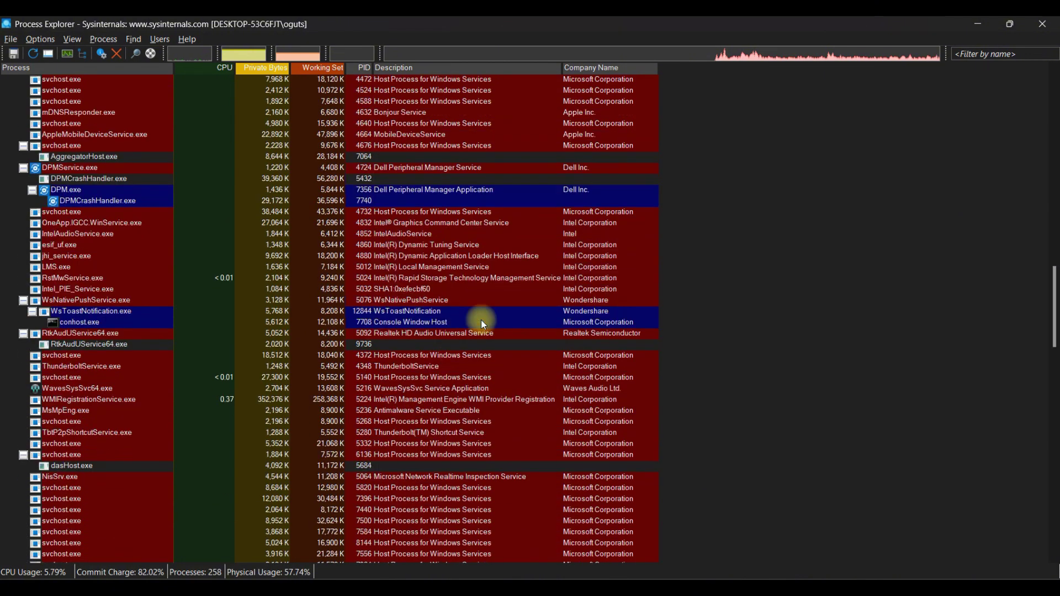
{"action": "scroll", "coordinate": [481, 324], "scroll_direction": "down", "scroll_amount": 20}
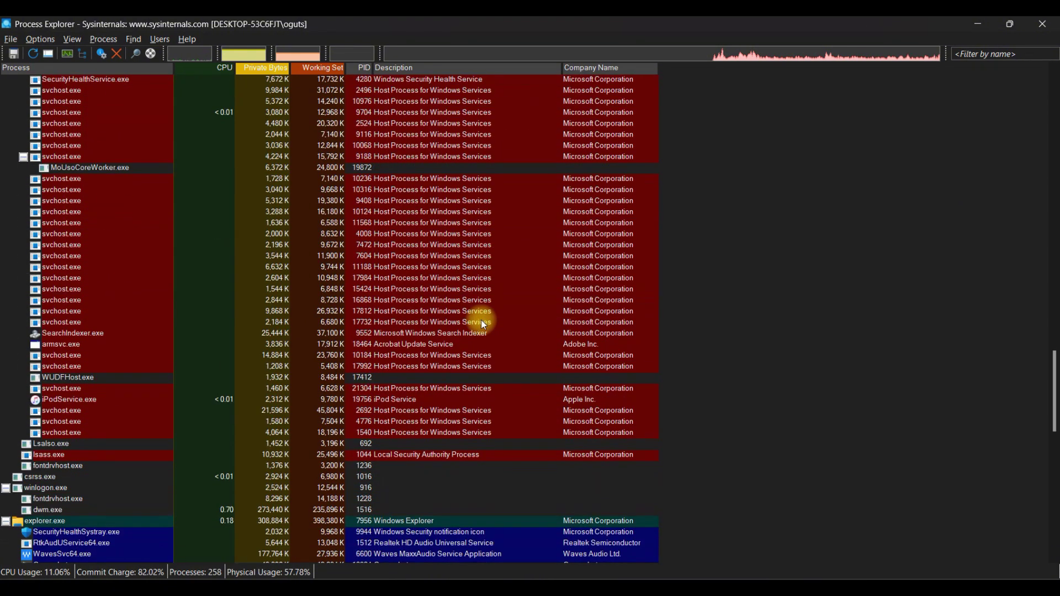
{"action": "scroll", "coordinate": [481, 323], "scroll_direction": "down", "scroll_amount": 3}
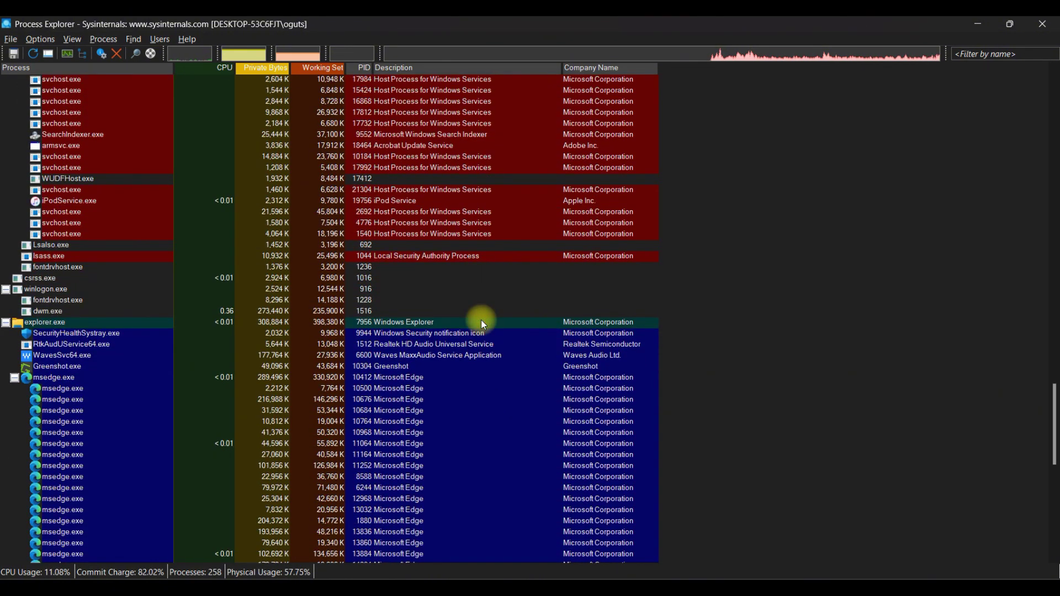
{"action": "mouse_move", "coordinate": [64, 393]}
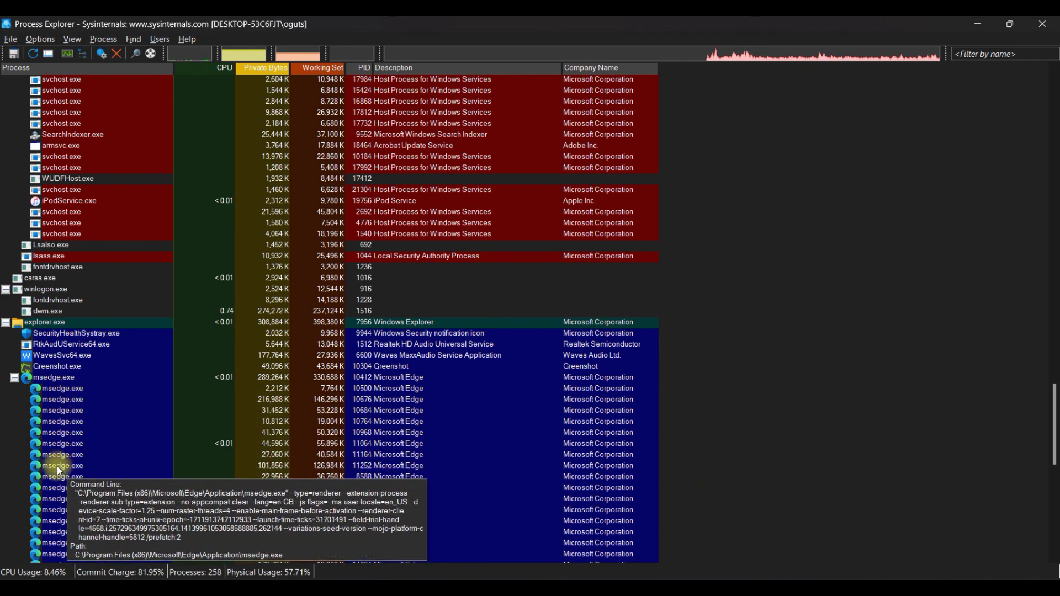
{"action": "scroll", "coordinate": [58, 466], "scroll_direction": "down", "scroll_amount": 3}
{"action": "scroll", "coordinate": [57, 466], "scroll_direction": "down", "scroll_amount": 5}
{"action": "mouse_move", "coordinate": [58, 466]}
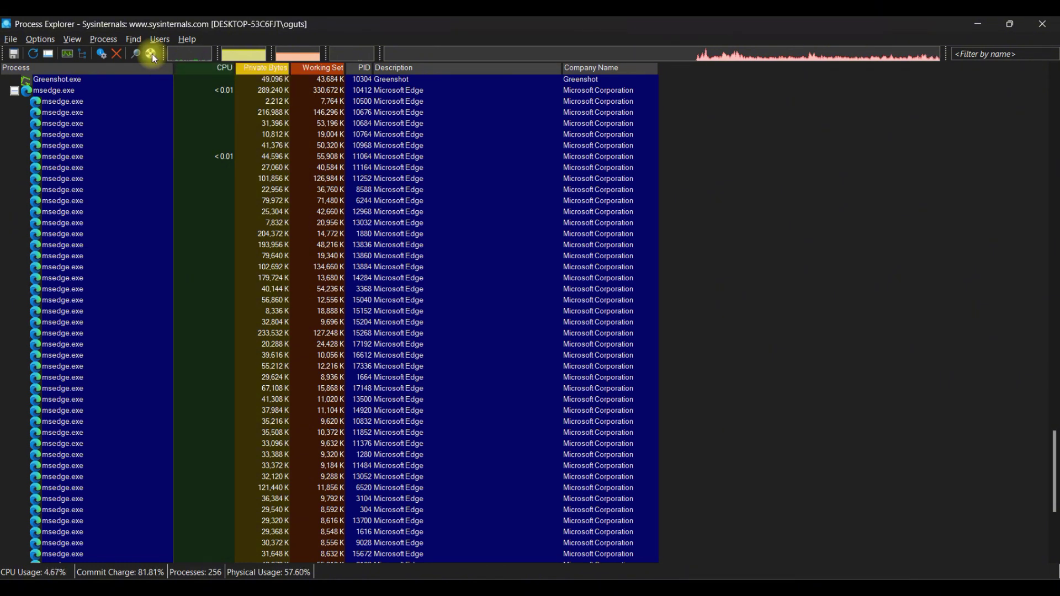
Try the window finder target over the process list
{"action": "left_click_drag", "start_coordinate": [152, 54], "coordinate": [152, 54]}
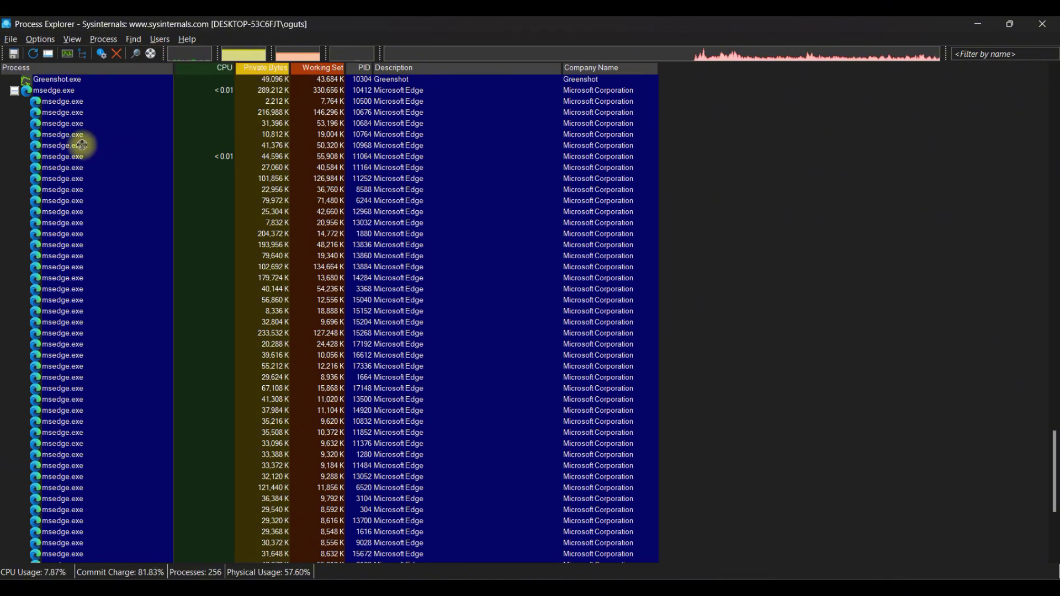
{"action": "mouse_move", "coordinate": [82, 146]}
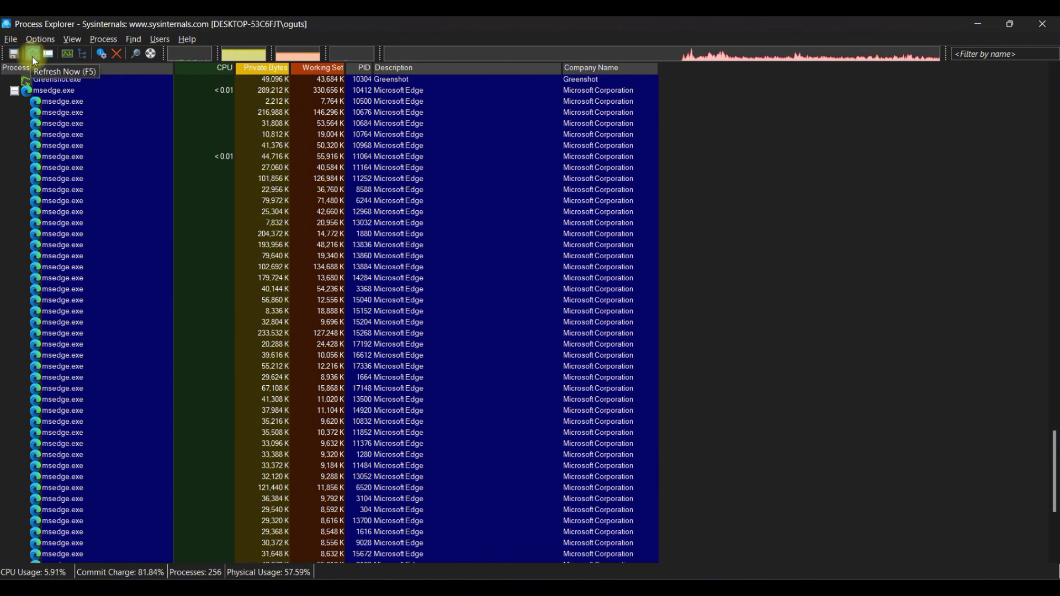
Check the physical memory, system commit and CPU mini graphs, and view the GPU graphs in System Information before closing it
{"action": "mouse_move", "coordinate": [285, 52]}
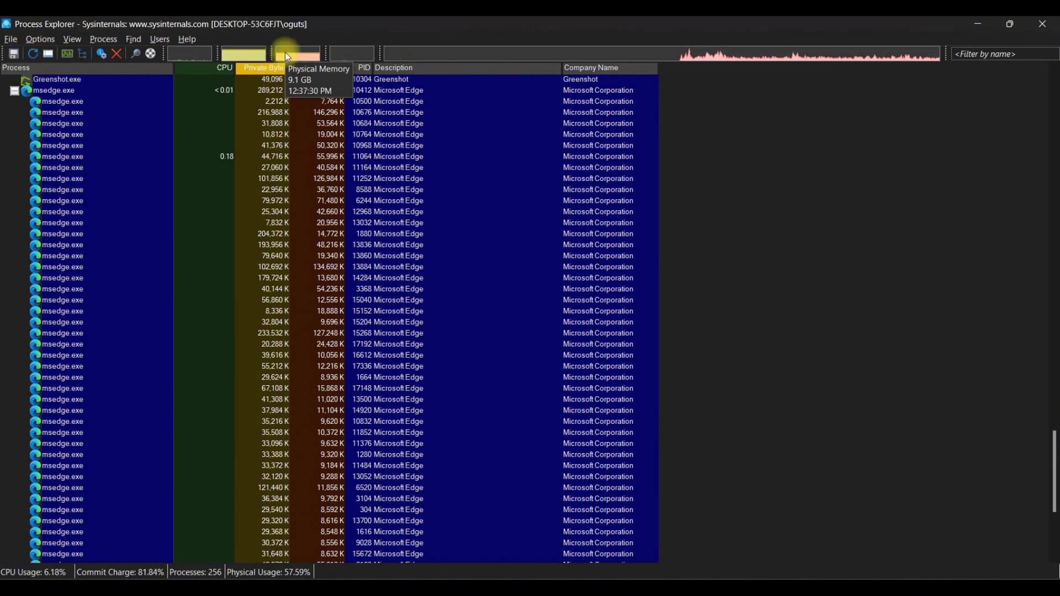
{"action": "mouse_move", "coordinate": [253, 52]}
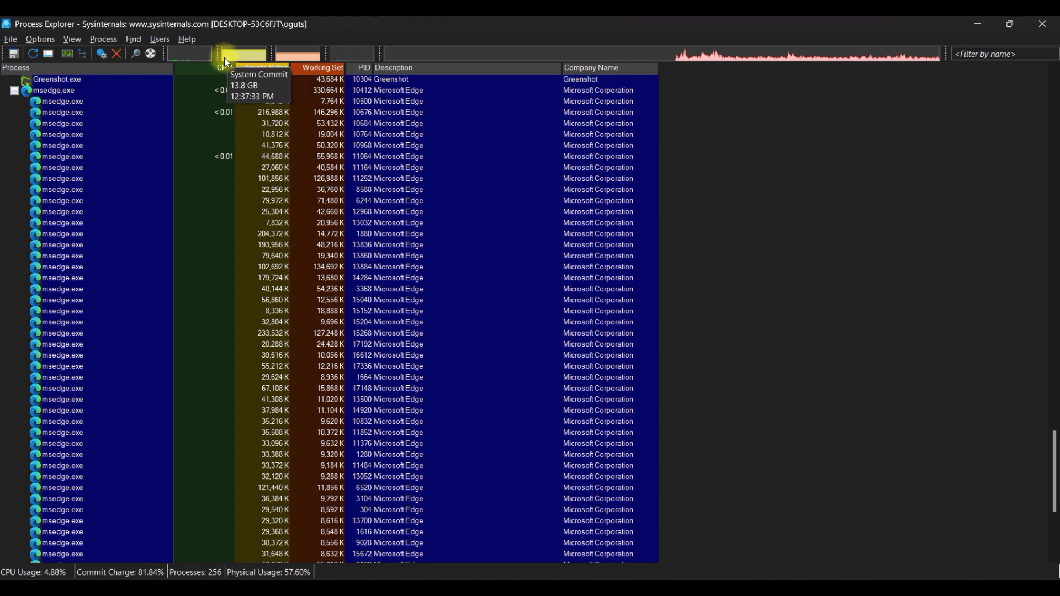
{"action": "mouse_move", "coordinate": [203, 51]}
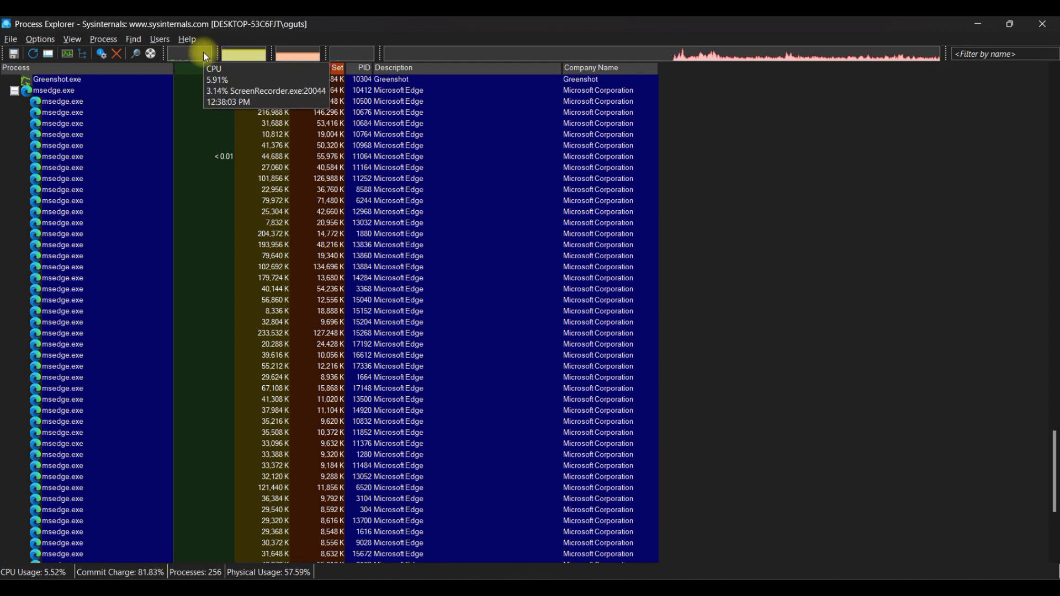
{"action": "left_click", "coordinate": [451, 52]}
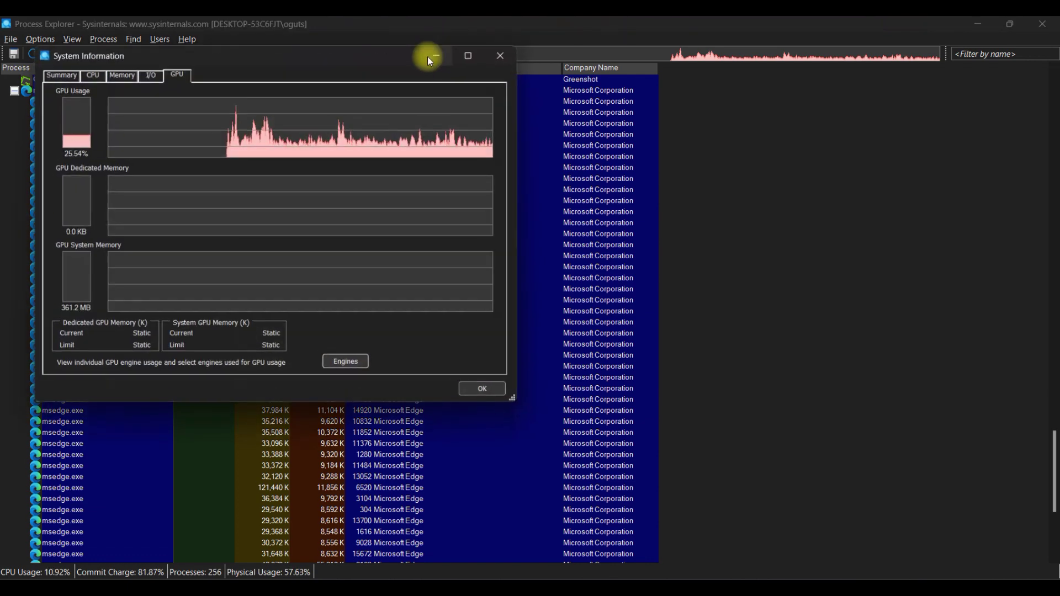
{"action": "left_click", "coordinate": [502, 54]}
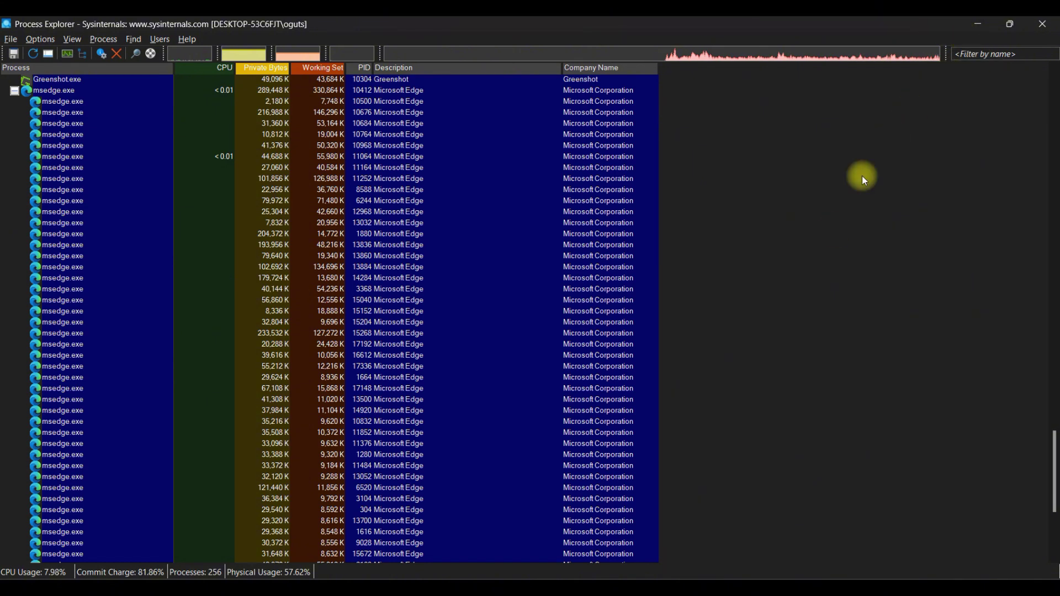
Show details for all processes by relaunching Process Explorer with administrator rights
{"action": "scroll", "coordinate": [812, 274], "scroll_direction": "down", "scroll_amount": 7}
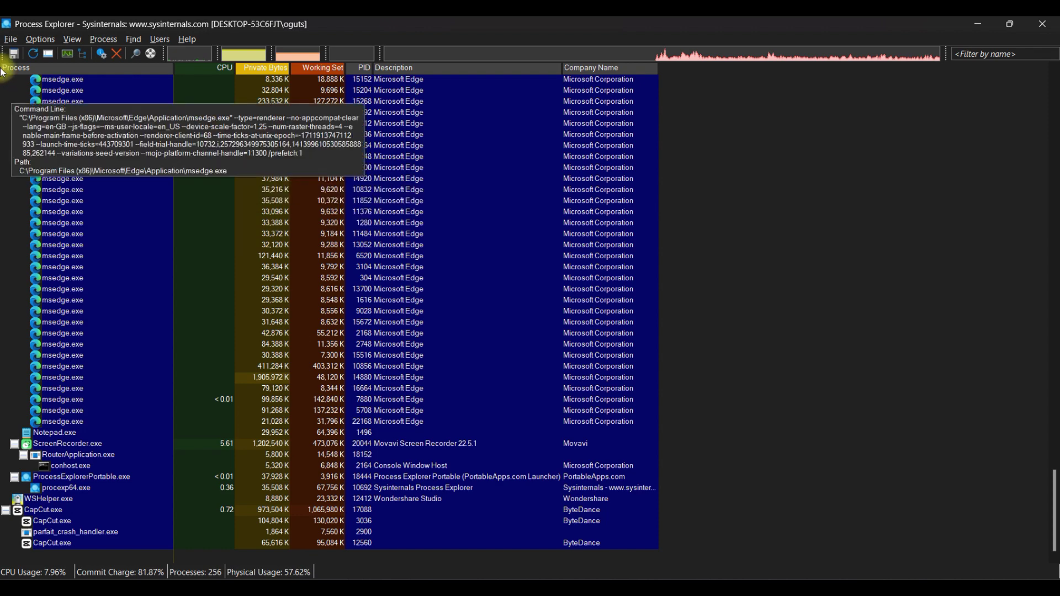
{"action": "left_click", "coordinate": [10, 39]}
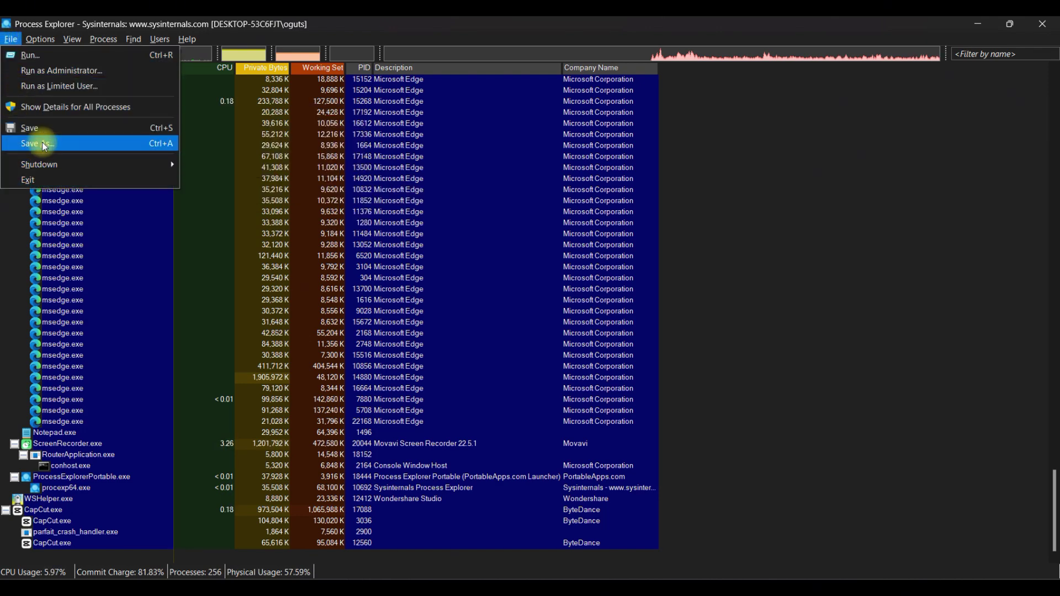
{"action": "left_click", "coordinate": [47, 107]}
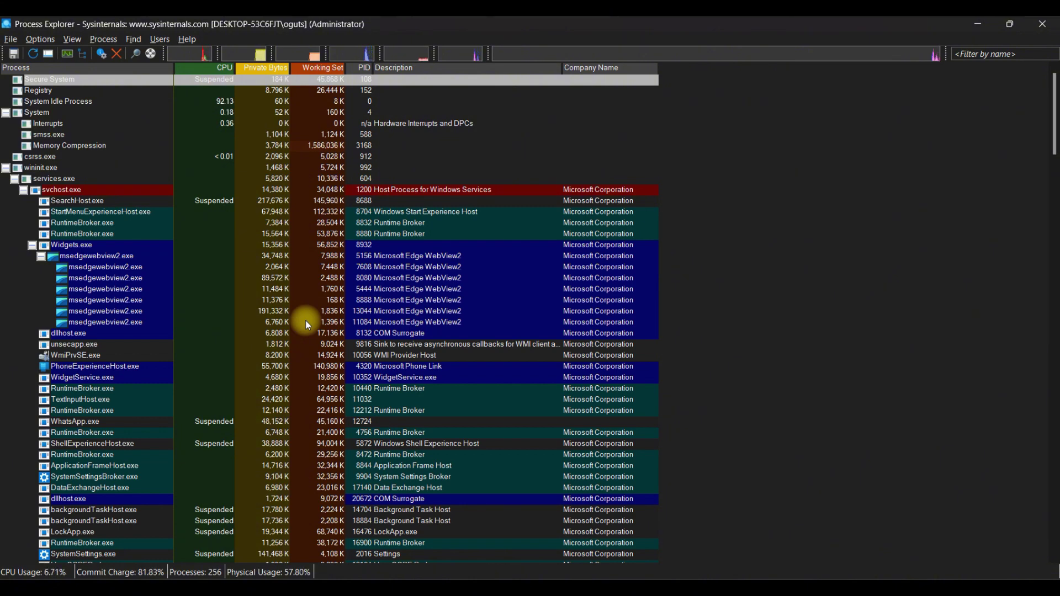
Browse the process list of the administrator session down to its end
{"action": "scroll", "coordinate": [314, 344], "scroll_direction": "down", "scroll_amount": 4}
{"action": "scroll", "coordinate": [314, 344], "scroll_direction": "down", "scroll_amount": 20}
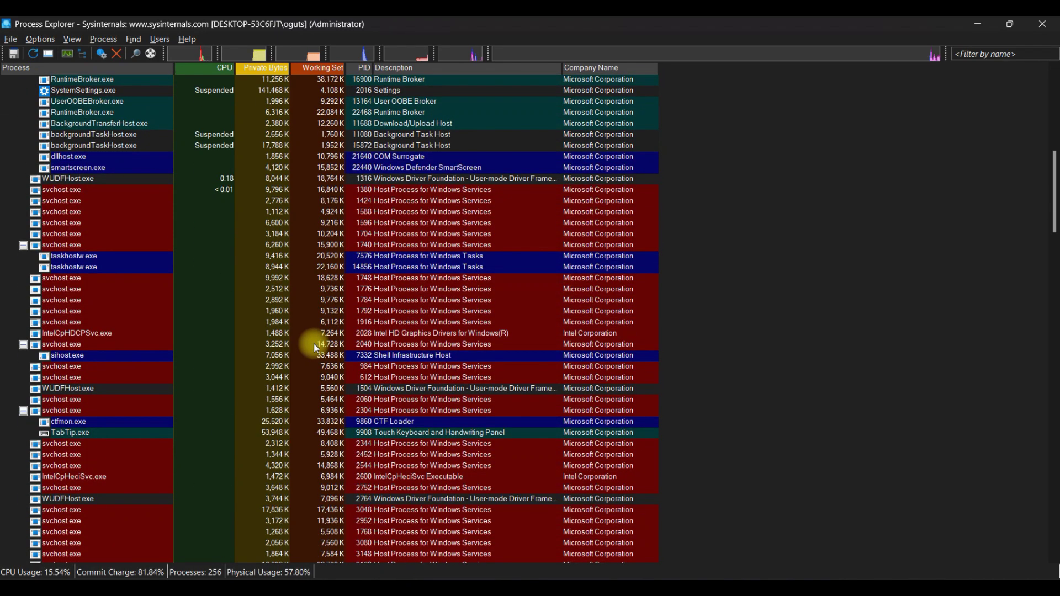
{"action": "scroll", "coordinate": [314, 343], "scroll_direction": "down", "scroll_amount": 20}
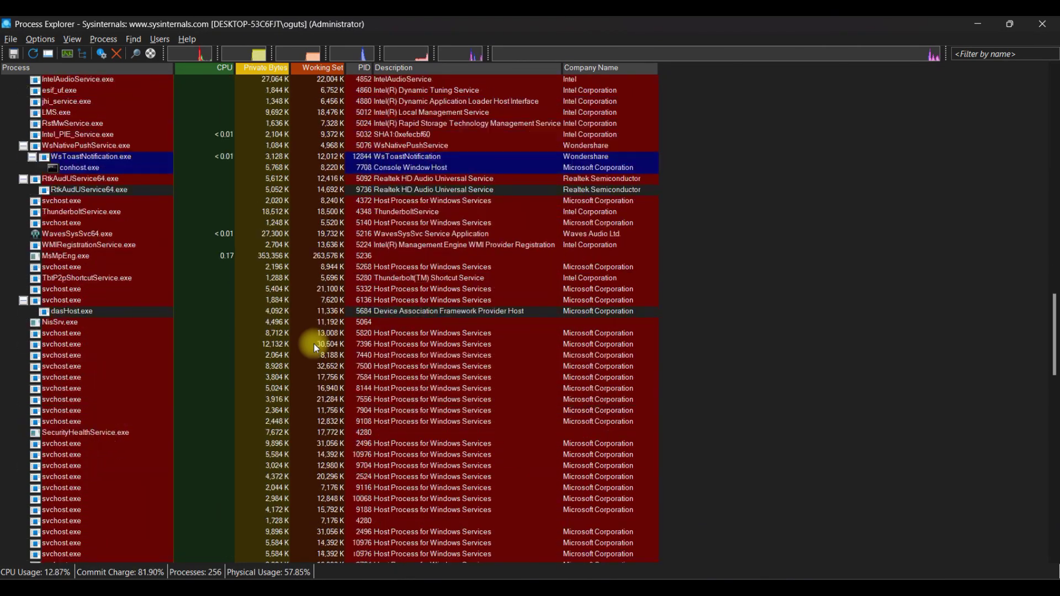
{"action": "scroll", "coordinate": [313, 343], "scroll_direction": "down", "scroll_amount": 20}
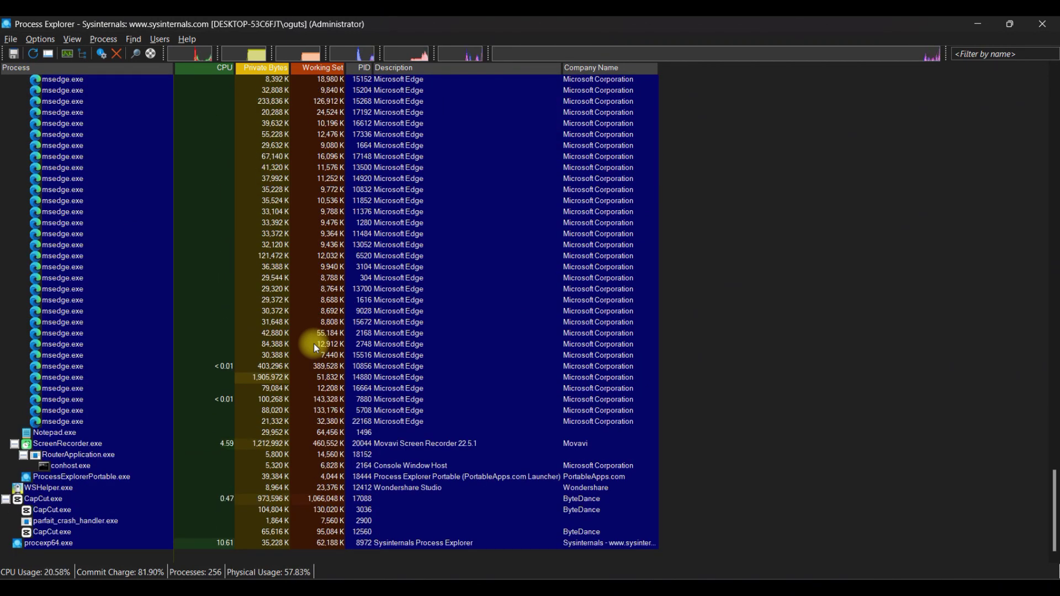
View the settings for saving the process data as a text file and cancel the save
{"action": "left_click", "coordinate": [12, 53]}
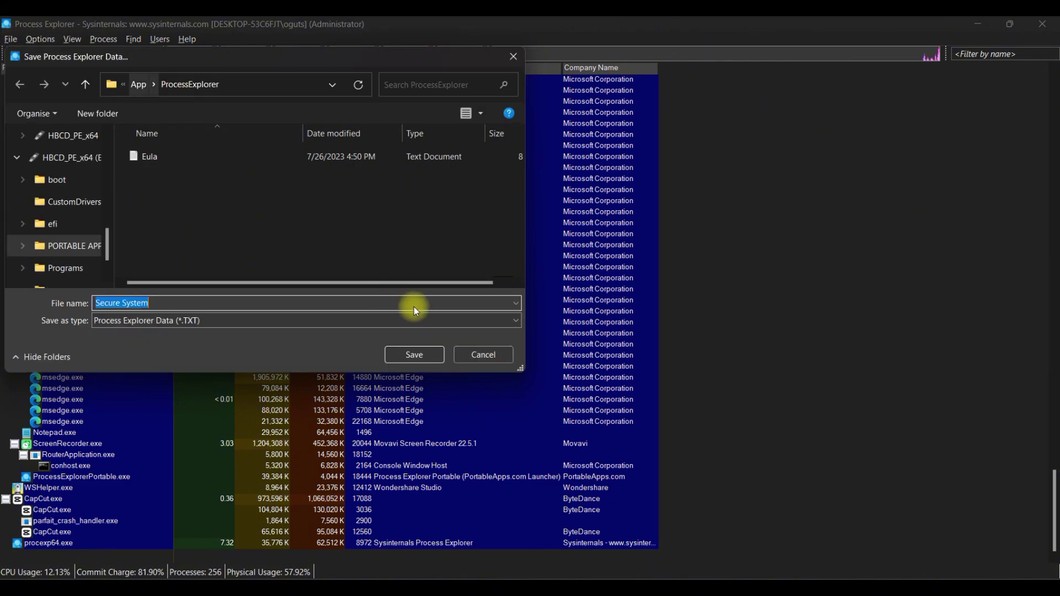
{"action": "left_click", "coordinate": [475, 355]}
Review the shutdown choices once more and exit Process Explorer
{"action": "left_click", "coordinate": [12, 41]}
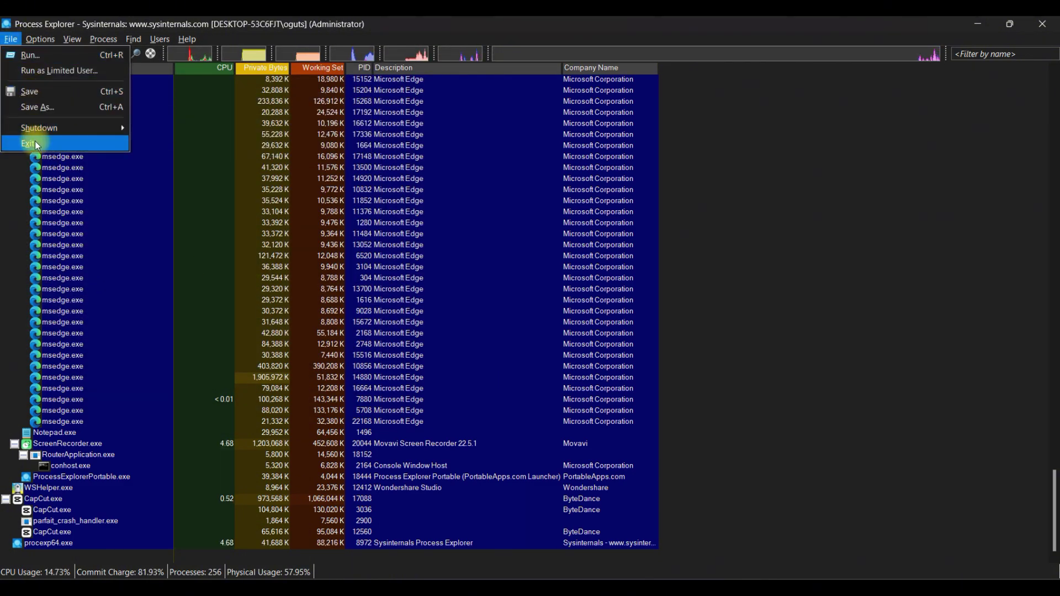
{"action": "mouse_move", "coordinate": [35, 128]}
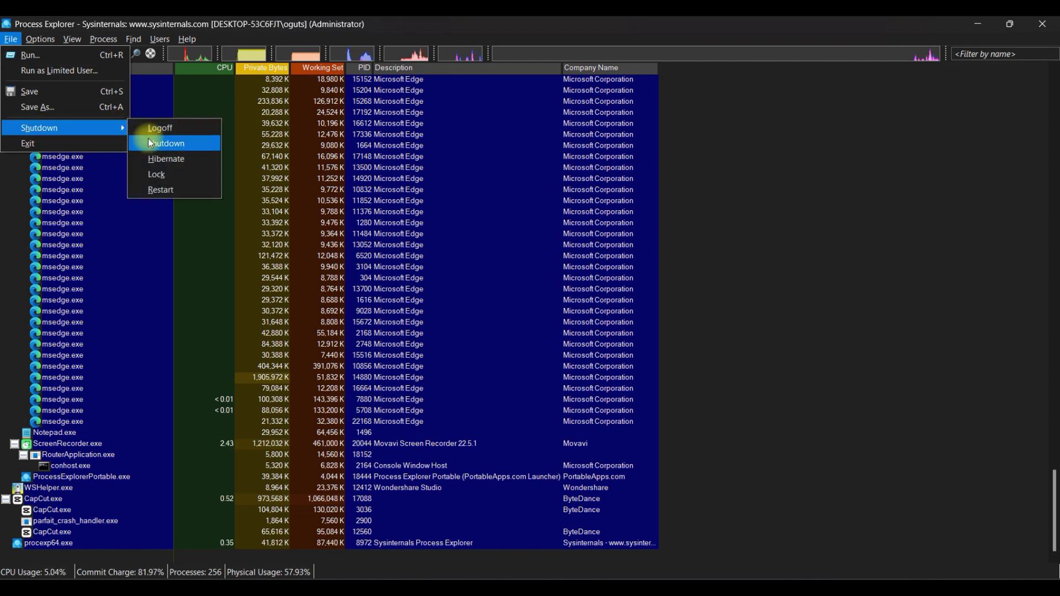
{"action": "left_click", "coordinate": [90, 144]}
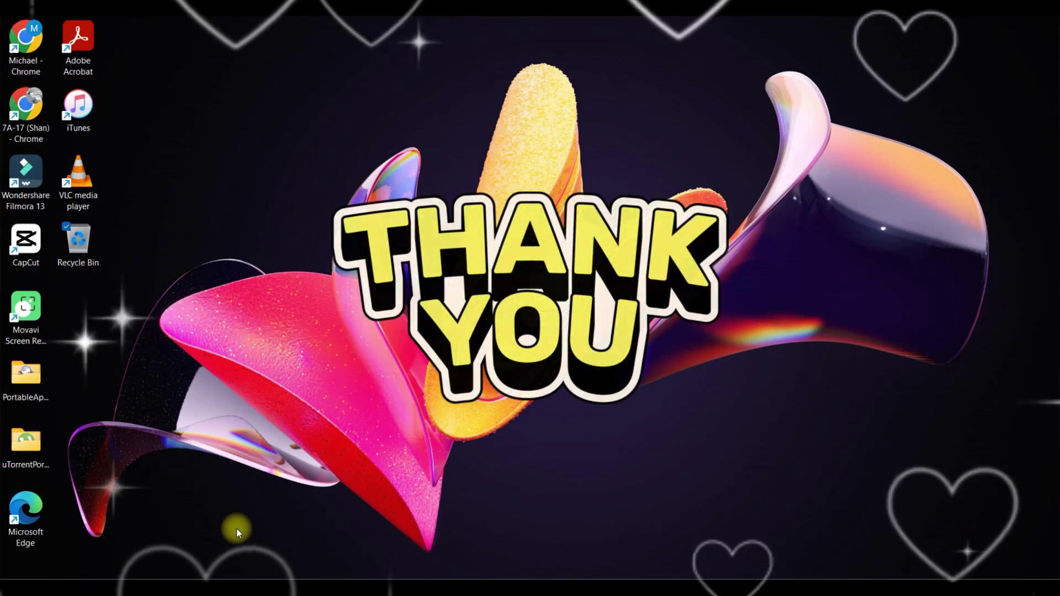